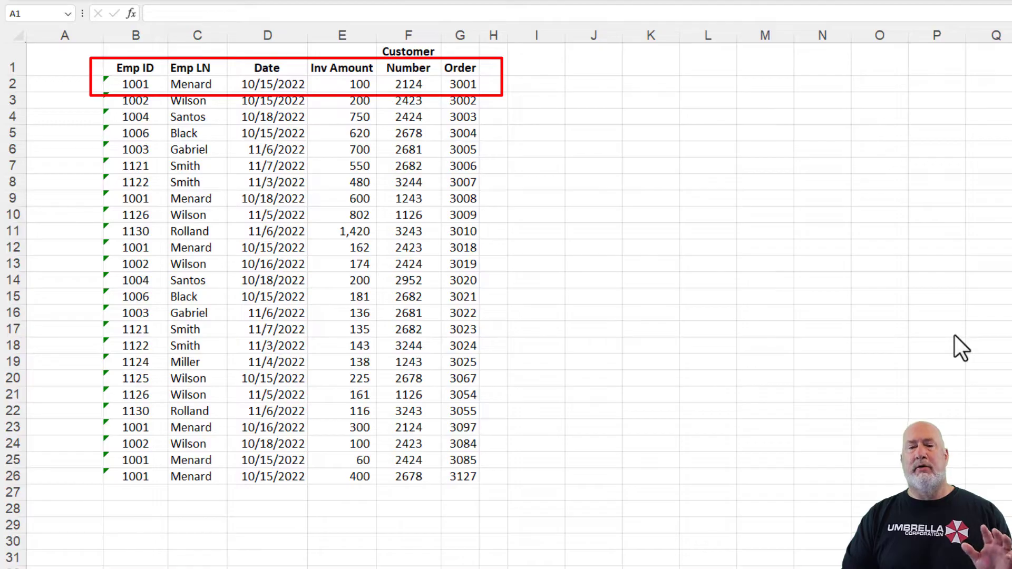
Examine the repeated records for employee ID 1001, comparing their dates, invoice amounts and customer numbers.
{"action": "left_click", "coordinate": [411, 85]}
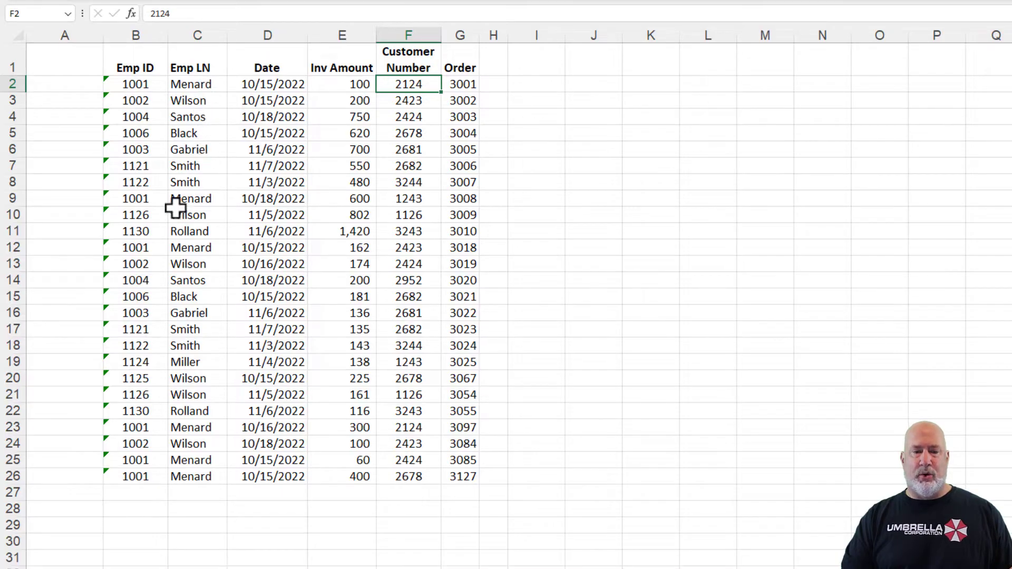
{"action": "left_click", "coordinate": [129, 199]}
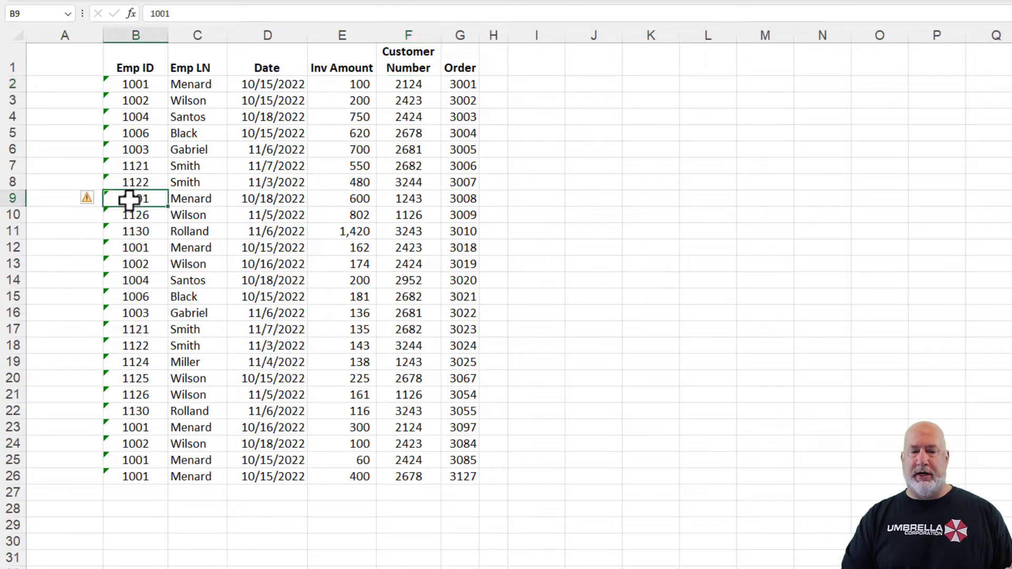
{"action": "left_click", "coordinate": [172, 199]}
{"action": "left_click", "coordinate": [259, 199]}
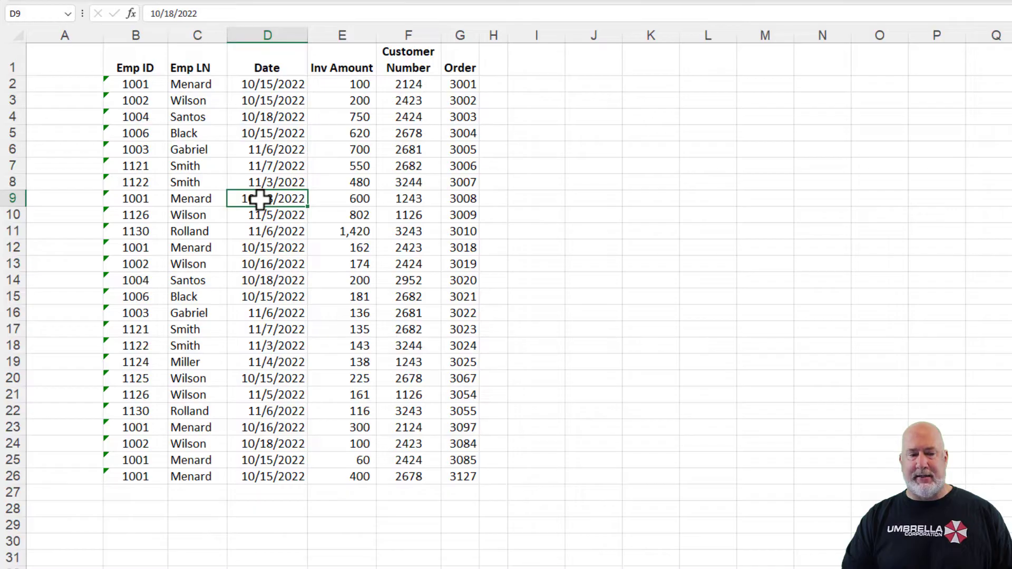
{"action": "left_click", "coordinate": [249, 249]}
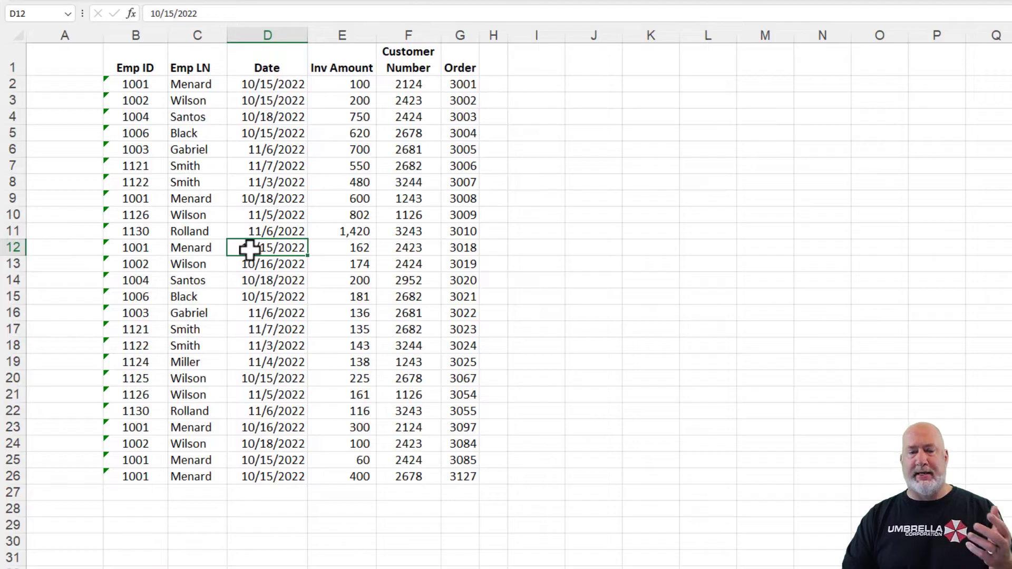
{"action": "left_click", "coordinate": [327, 245]}
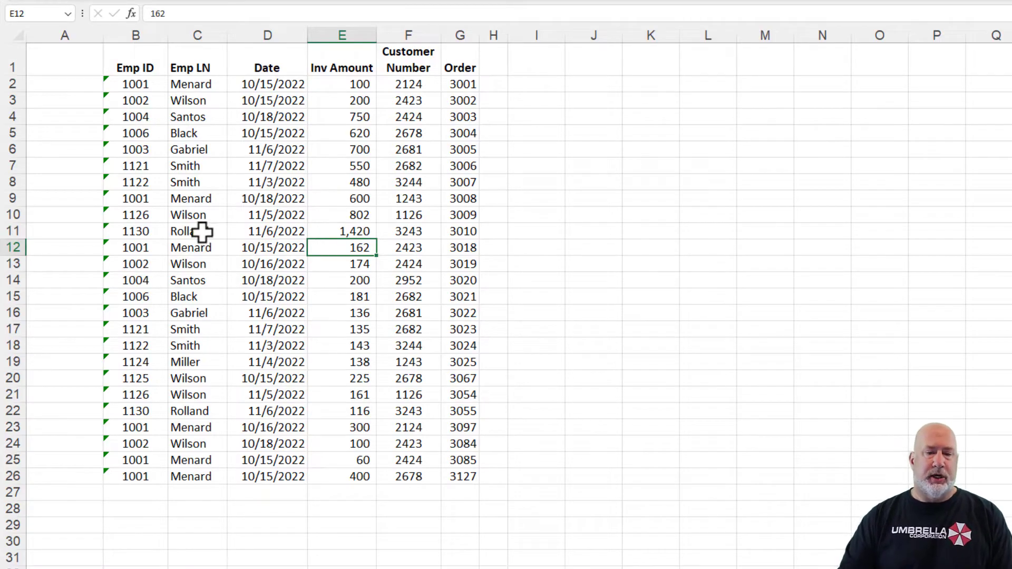
{"action": "left_click", "coordinate": [249, 108]}
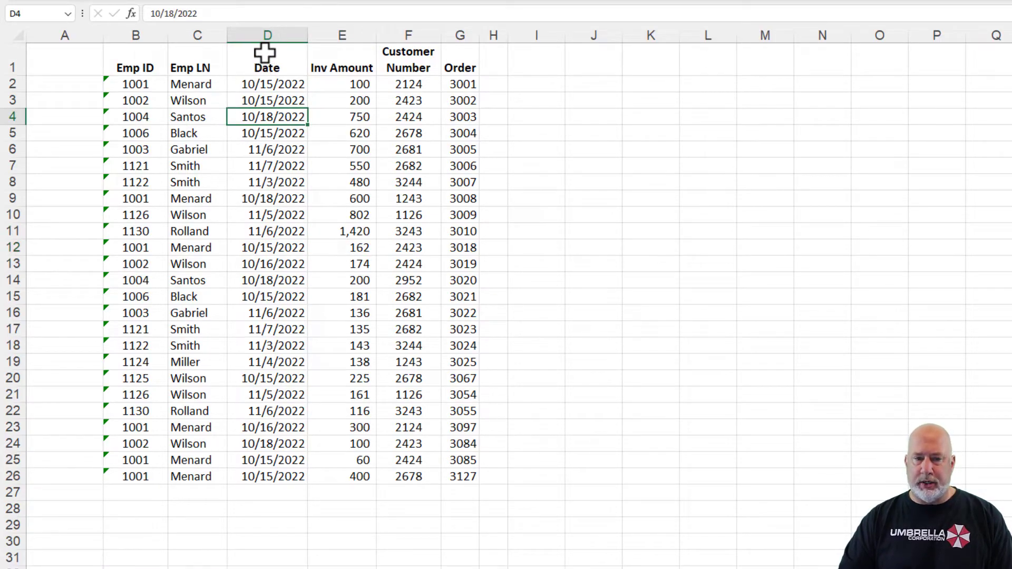
{"action": "left_click", "coordinate": [264, 35]}
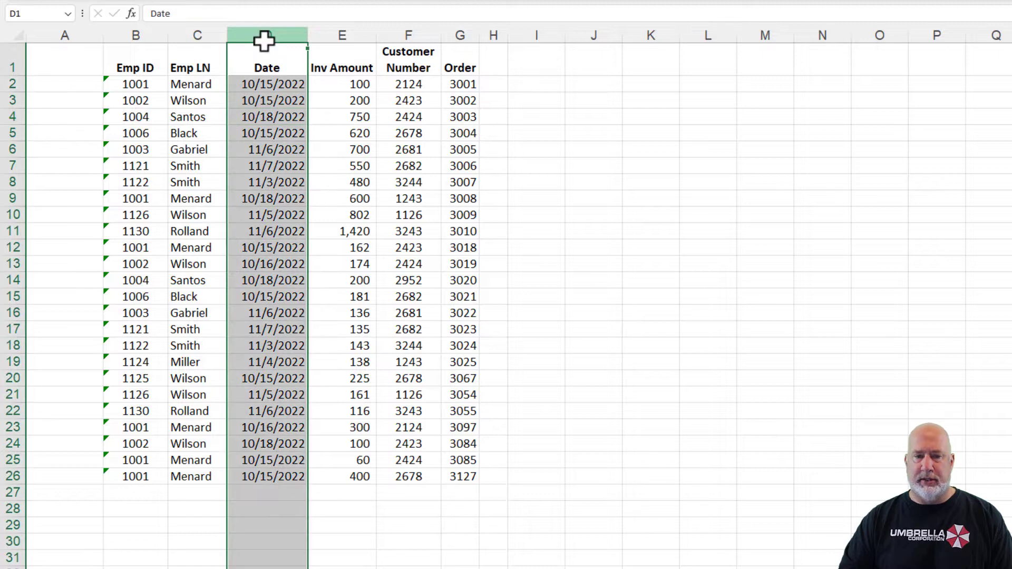
Insert a new column between Date and Inv Amount and give it the header Helper.
{"action": "left_click", "coordinate": [331, 35]}
{"action": "right_click", "coordinate": [331, 35]}
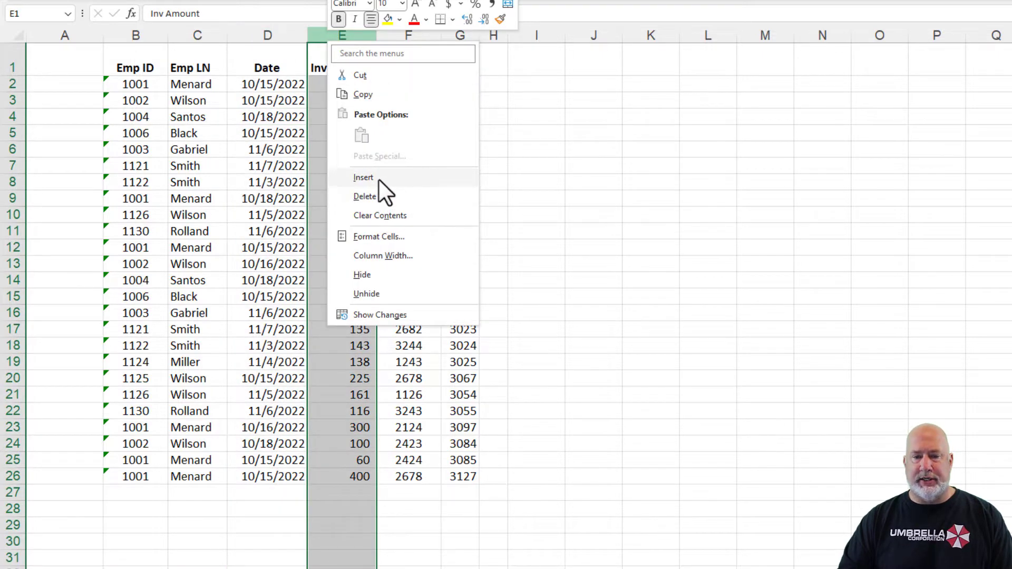
{"action": "left_click", "coordinate": [378, 178]}
{"action": "left_click", "coordinate": [354, 63]}
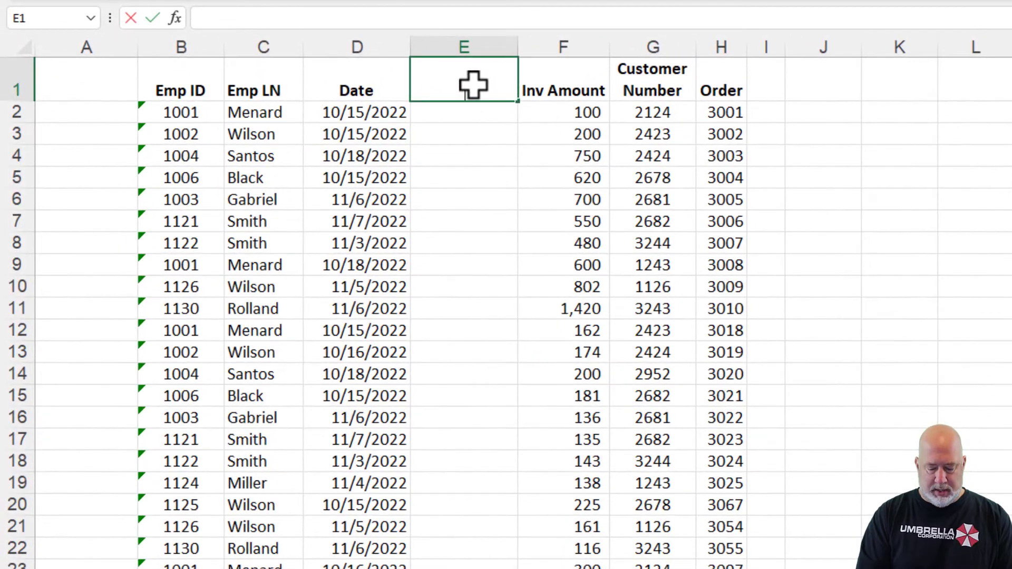
{"action": "type", "text": "Helper"}
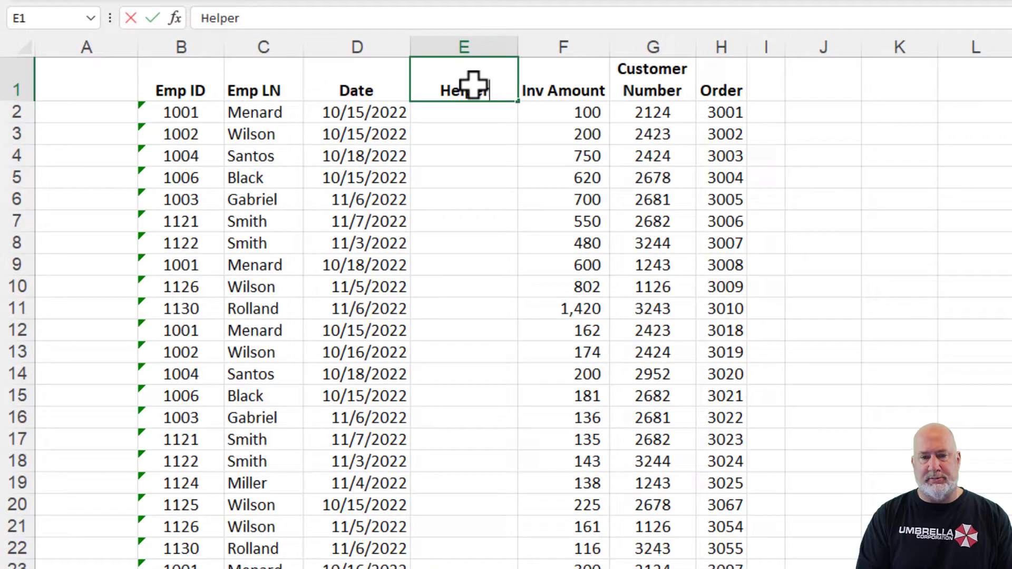
{"action": "key", "text": "Return"}
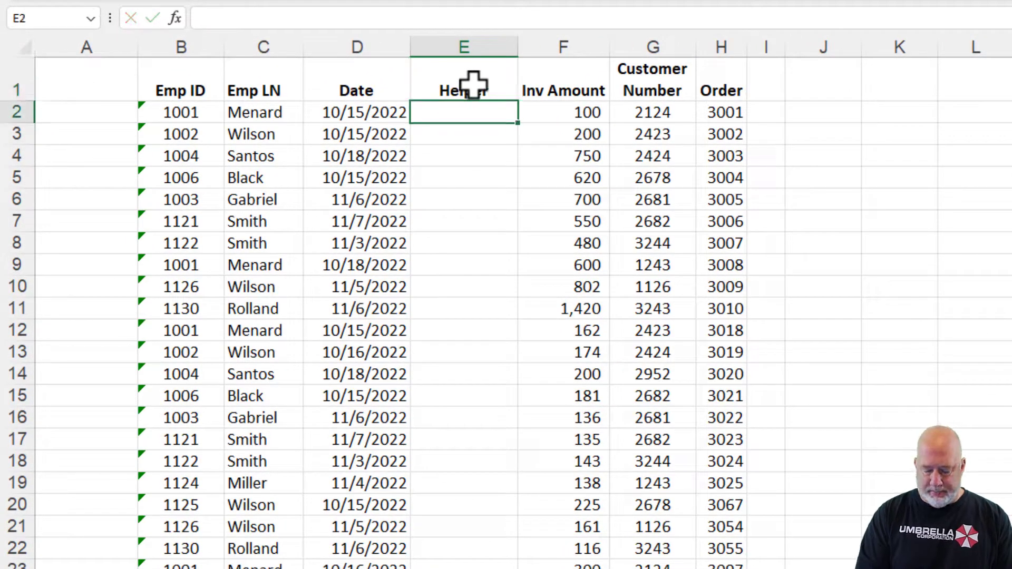
Enter the employee ID, a hyphen and the last name as text in E2 and E3, and Flash Fill the rest of the Helper column.
{"action": "type", "text": "'1001-"}
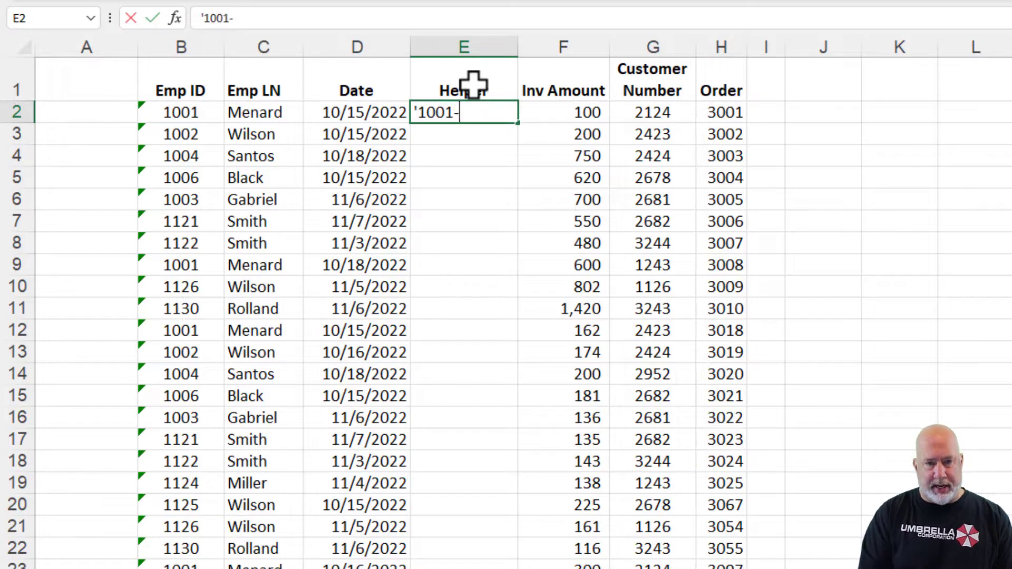
{"action": "type", "text": "Menard"}
{"action": "key", "text": "Return"}
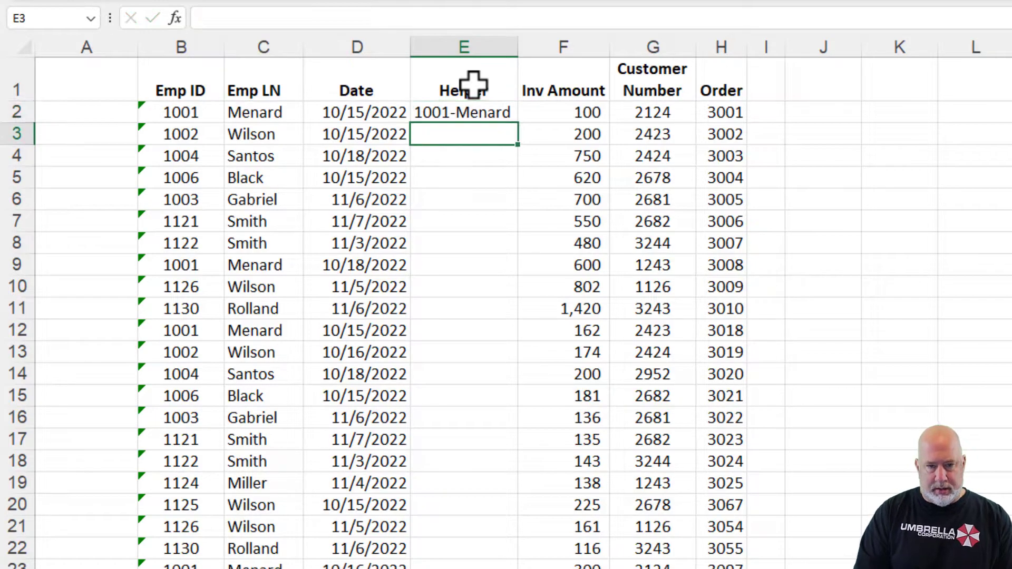
{"action": "type", "text": "'10"}
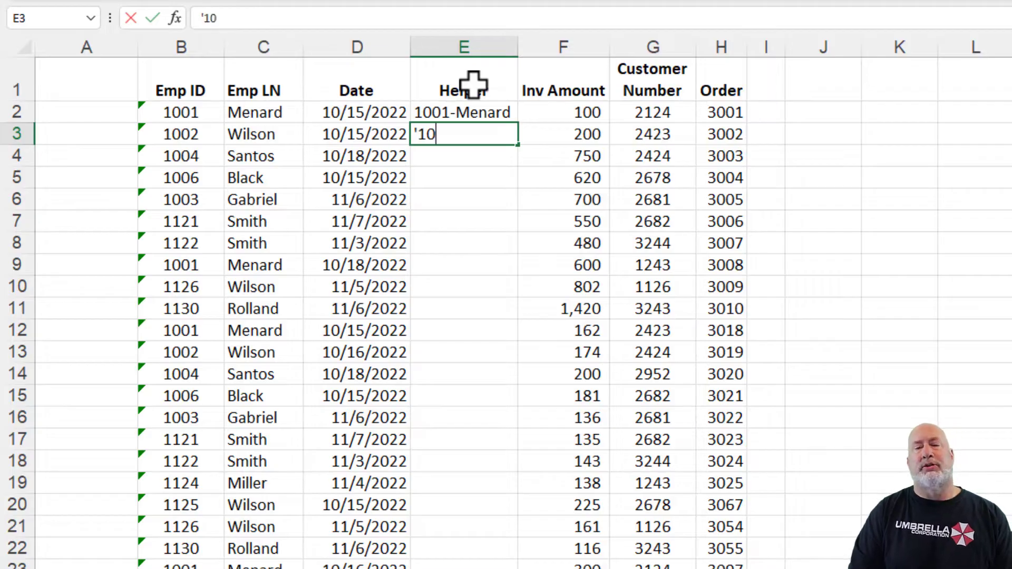
{"action": "type", "text": "02-"}
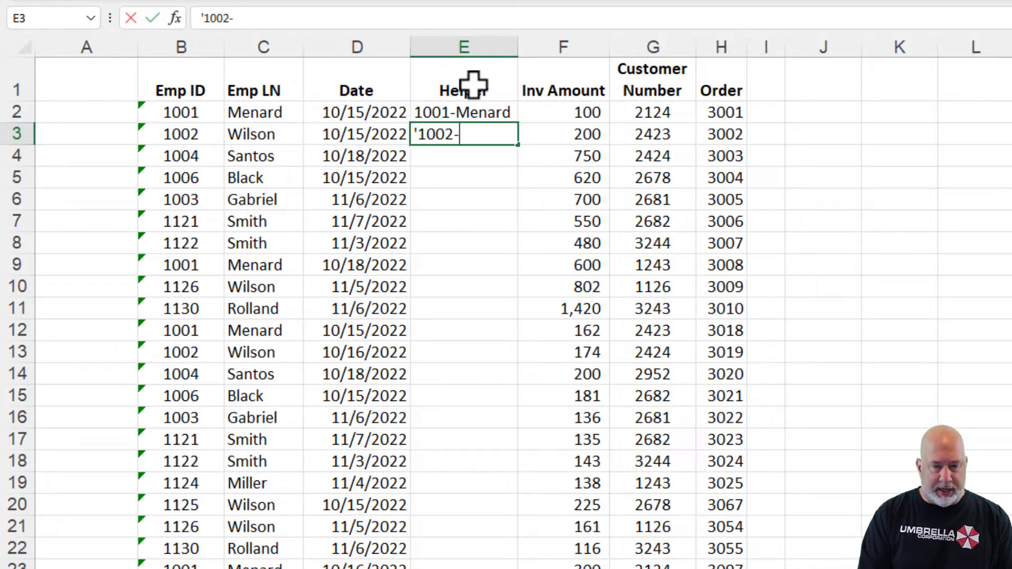
{"action": "type", "text": "Wilson"}
{"action": "key", "text": "Return"}
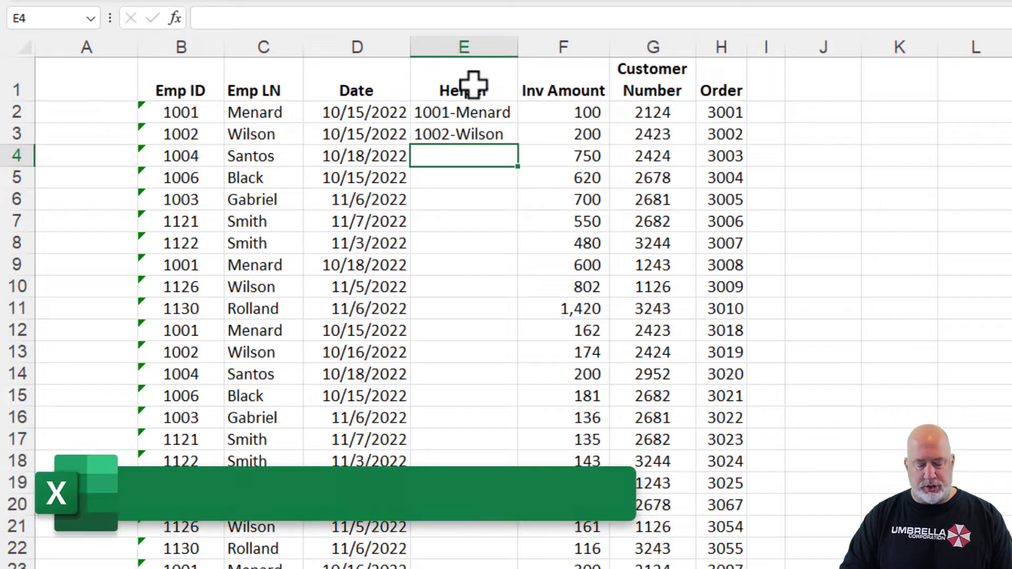
{"action": "key", "text": "ctrl+e"}
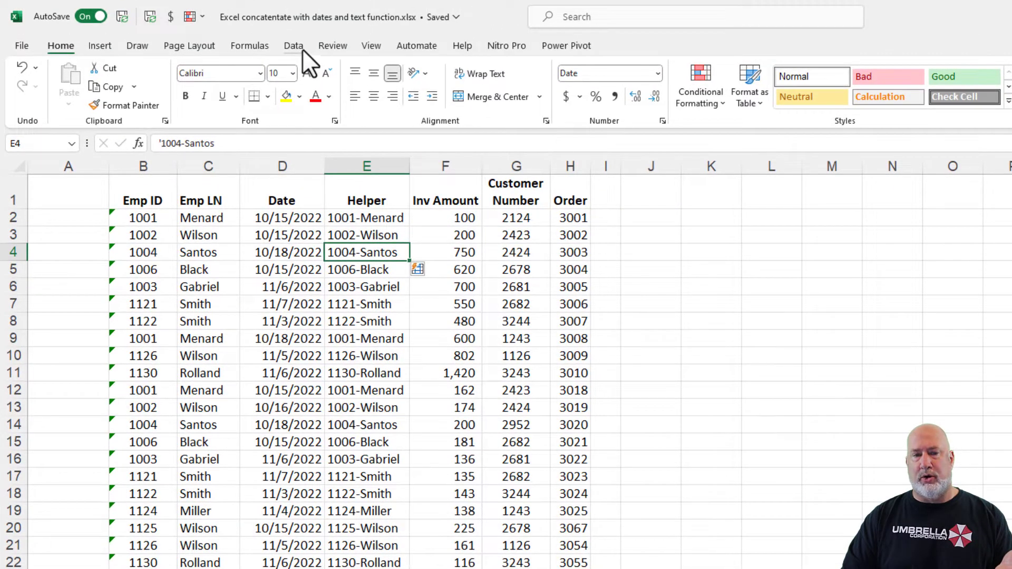
{"action": "left_click", "coordinate": [300, 47]}
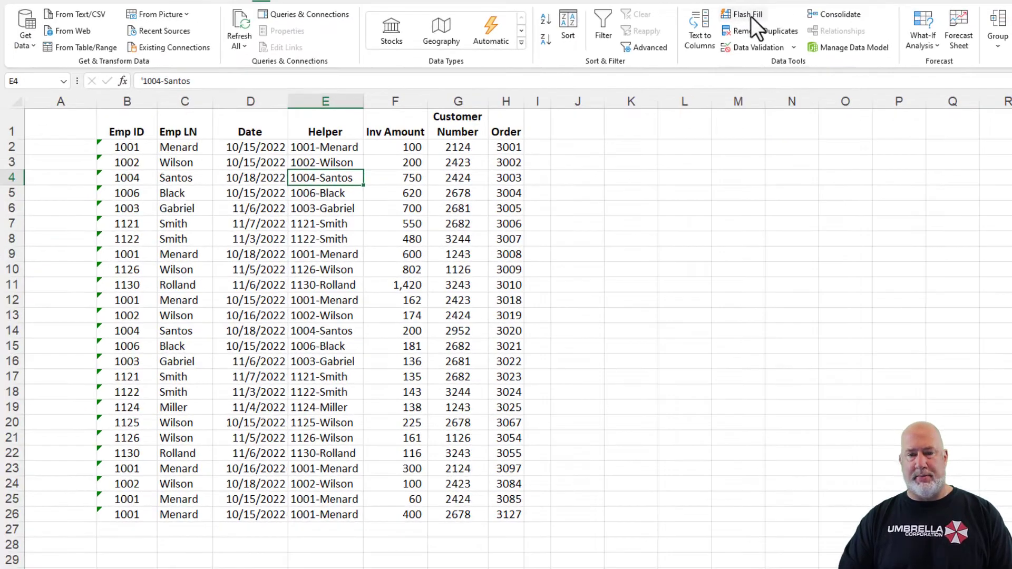
Clear the flash-filled entries from E2:E26, keeping the Helper header.
{"action": "left_click_drag", "start_coordinate": [323, 149], "coordinate": [332, 510]}
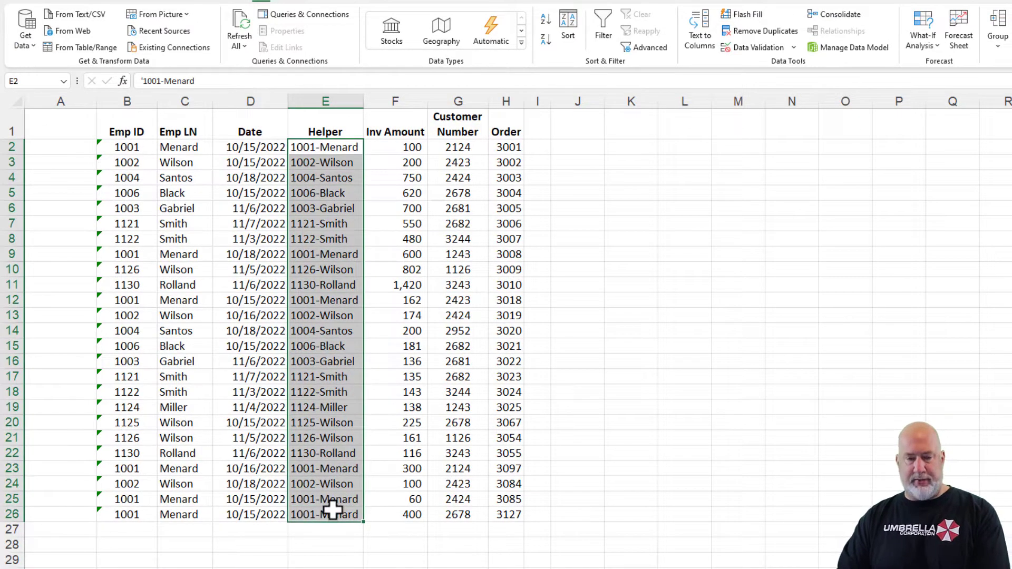
{"action": "key", "text": "Delete"}
Concatenate the employee ID and last name in E2 with =B2&C2 and fill the formula down to E26.
{"action": "left_click", "coordinate": [340, 151]}
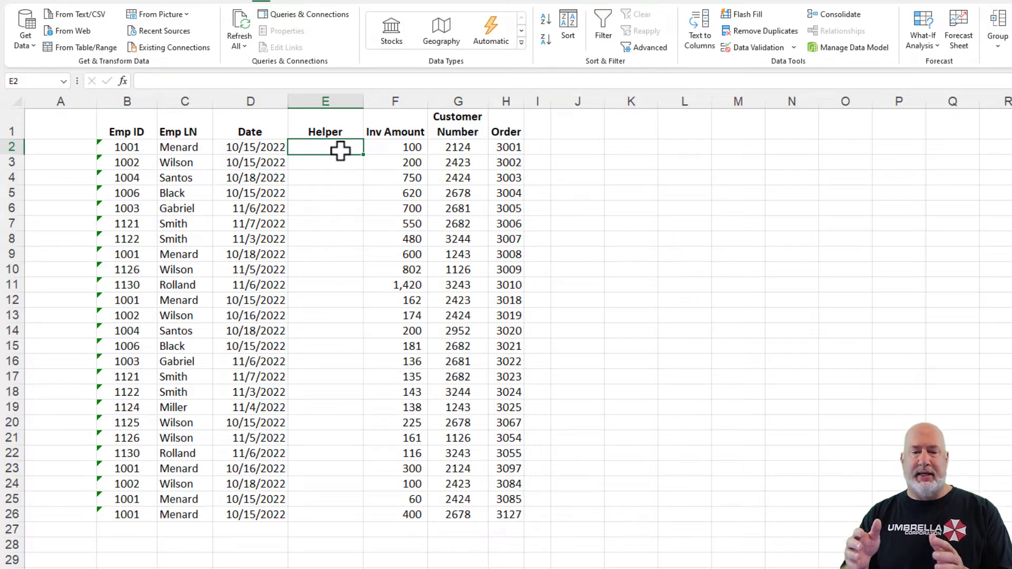
{"action": "type", "text": "="}
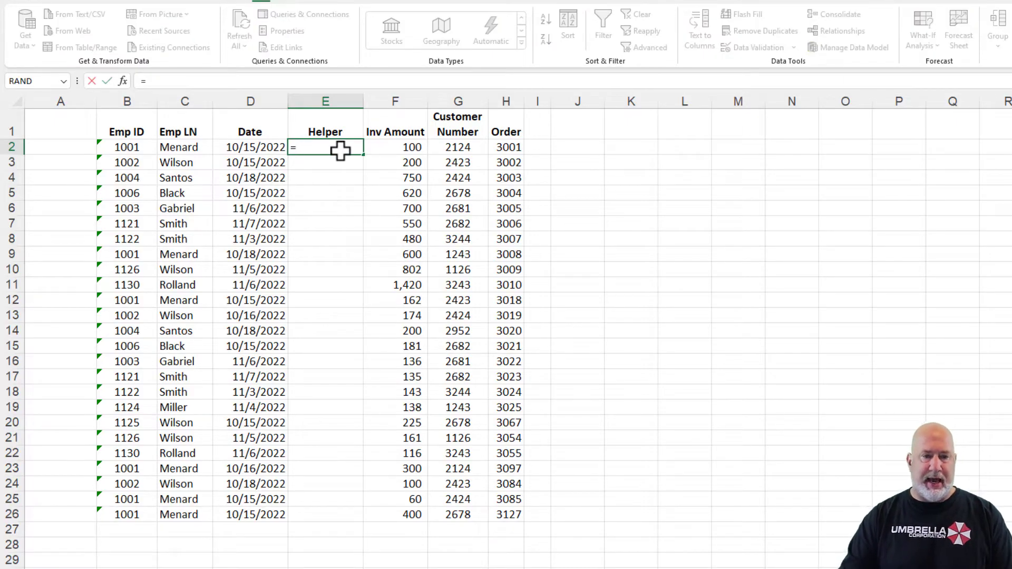
{"action": "left_click", "coordinate": [133, 149]}
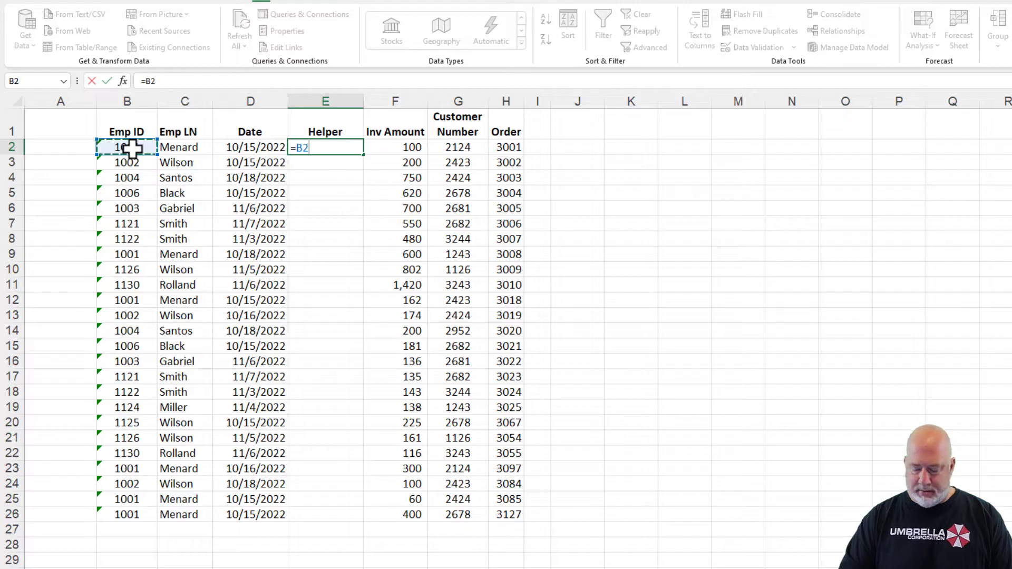
{"action": "type", "text": "&"}
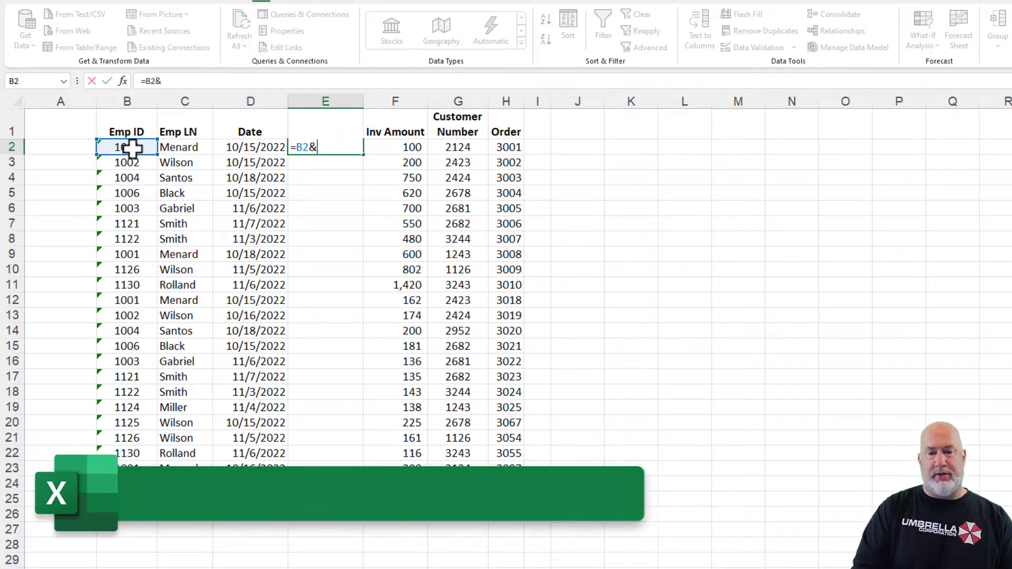
{"action": "left_click", "coordinate": [178, 149]}
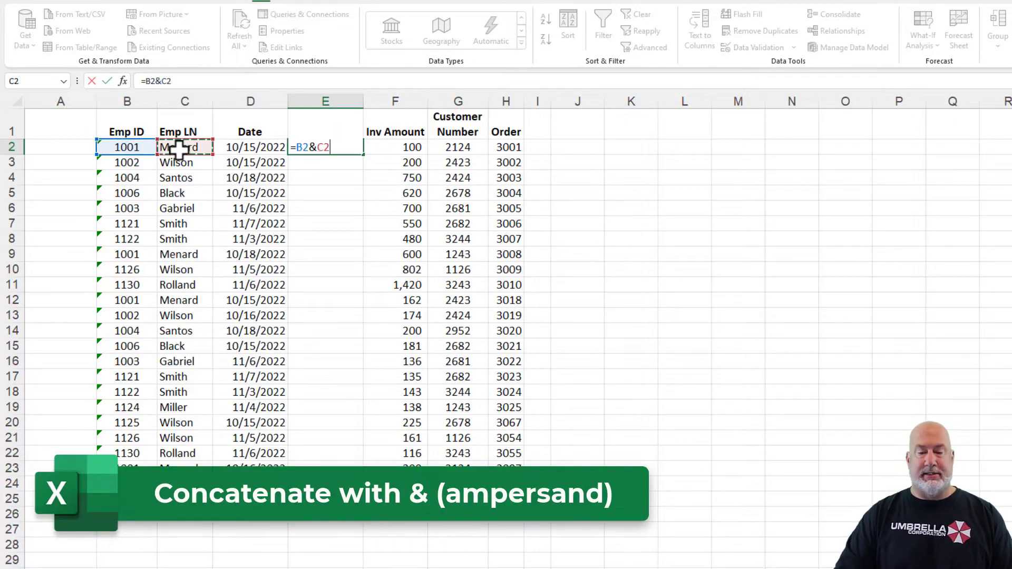
{"action": "left_click", "coordinate": [107, 81]}
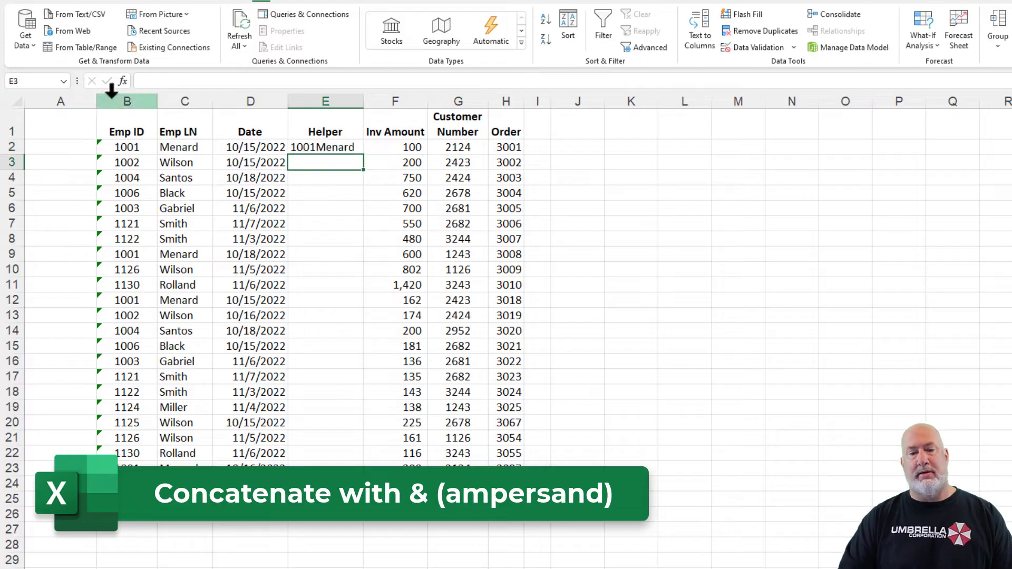
{"action": "double_click", "coordinate": [365, 155]}
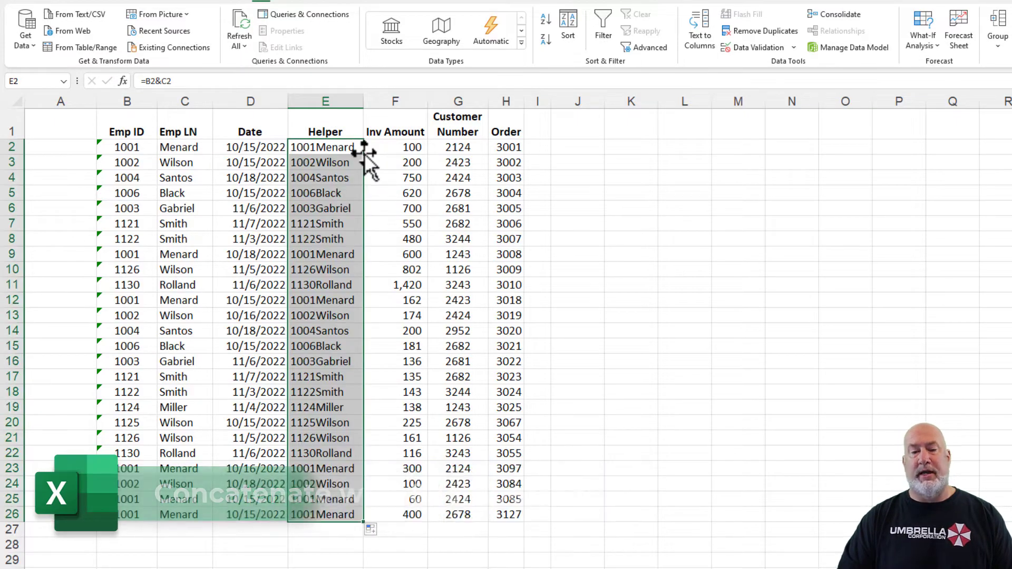
Delete the ID and last name formulas from E2:E26.
{"action": "key", "text": "Delete"}
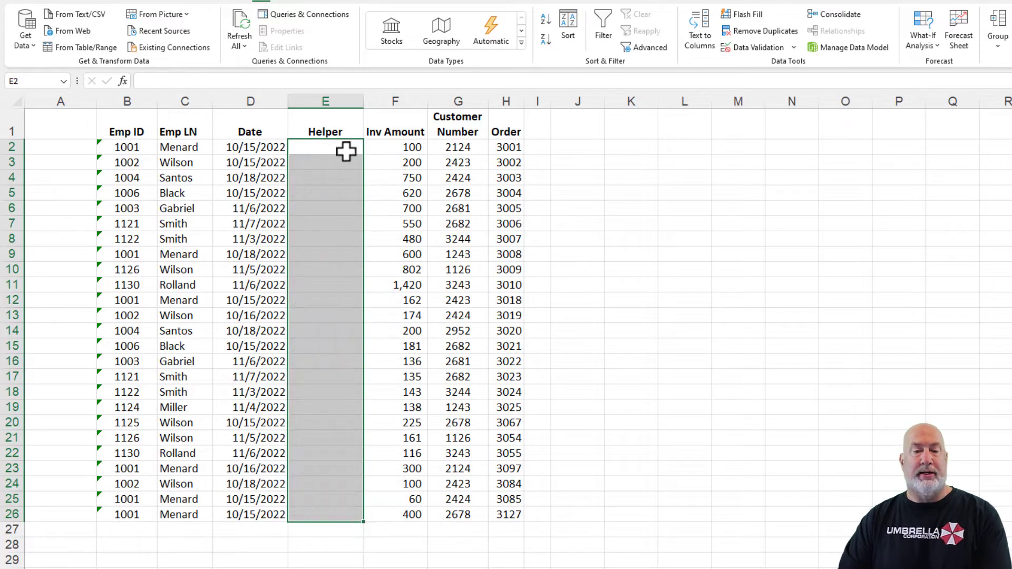
{"action": "left_click", "coordinate": [341, 150]}
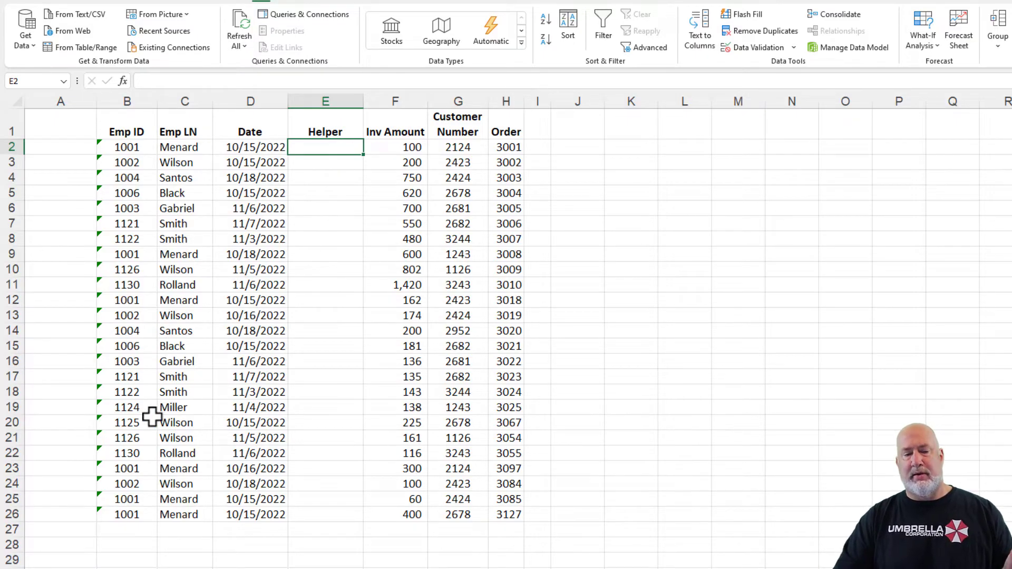
{"action": "left_click_drag", "start_coordinate": [139, 423], "coordinate": [177, 439]}
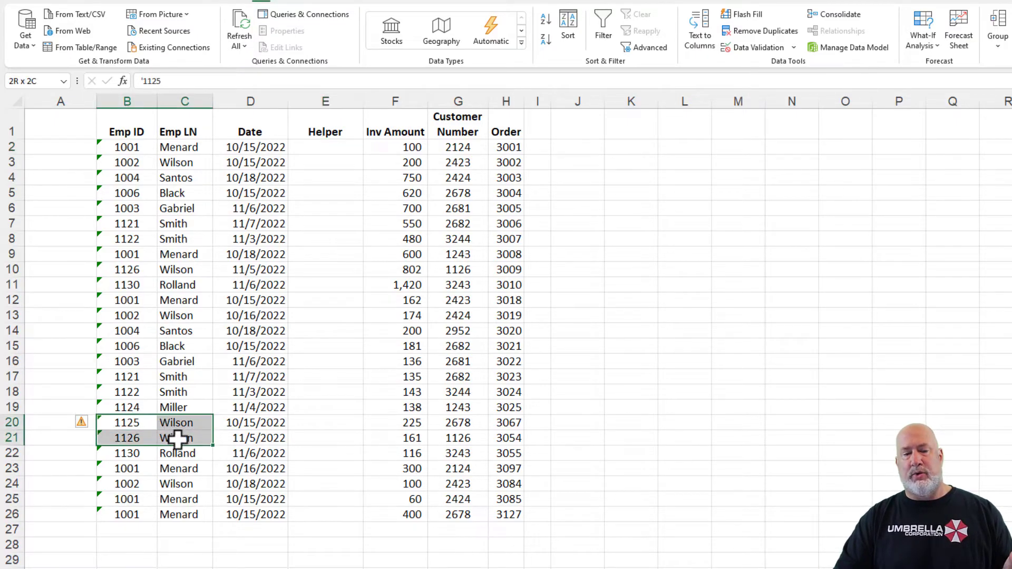
{"action": "left_click", "coordinate": [119, 164]}
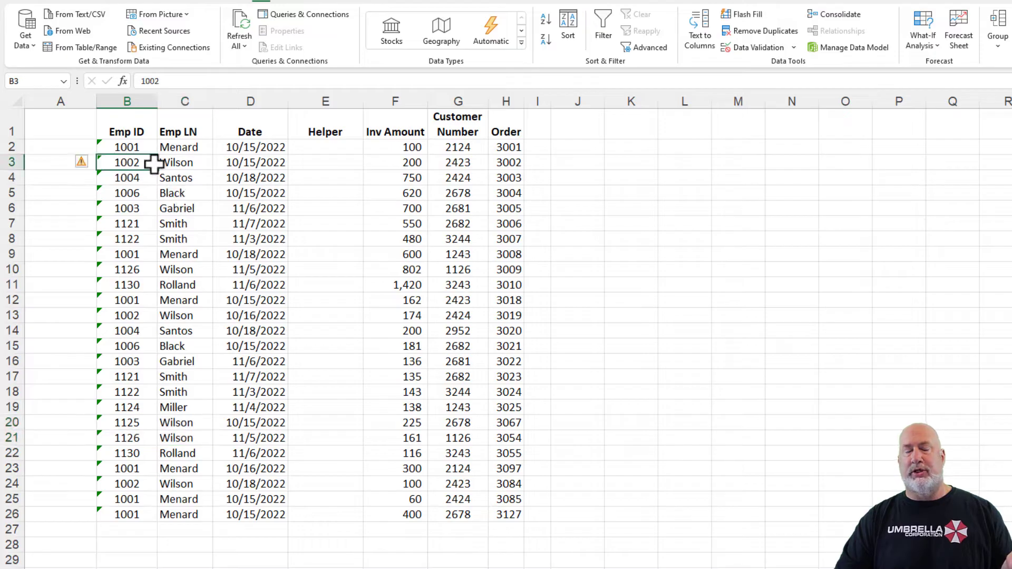
{"action": "left_click", "coordinate": [191, 160]}
{"action": "left_click", "coordinate": [132, 158]}
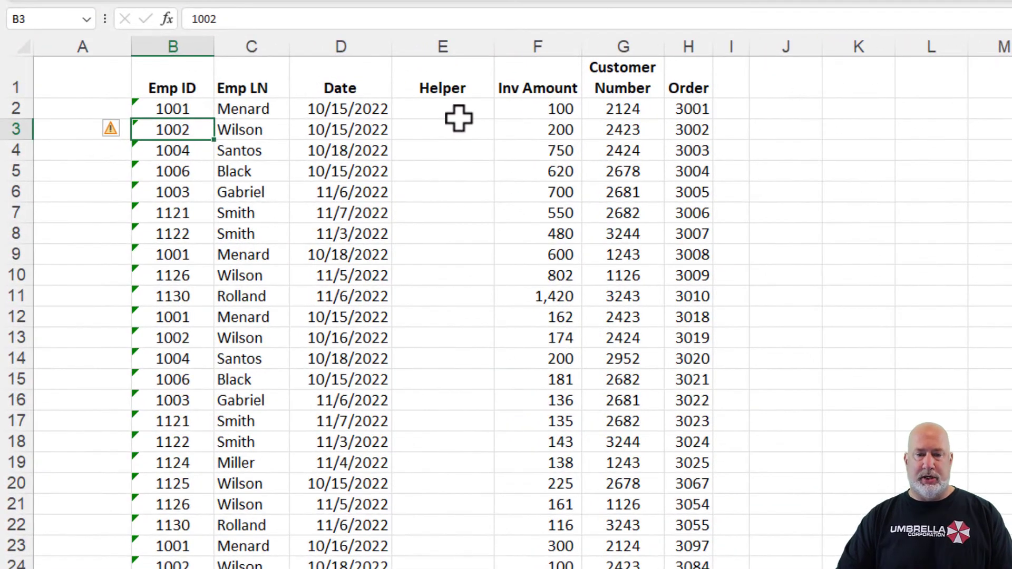
Concatenate the employee ID and the date in E2 with the formula =B2&D2.
{"action": "left_click", "coordinate": [339, 149]}
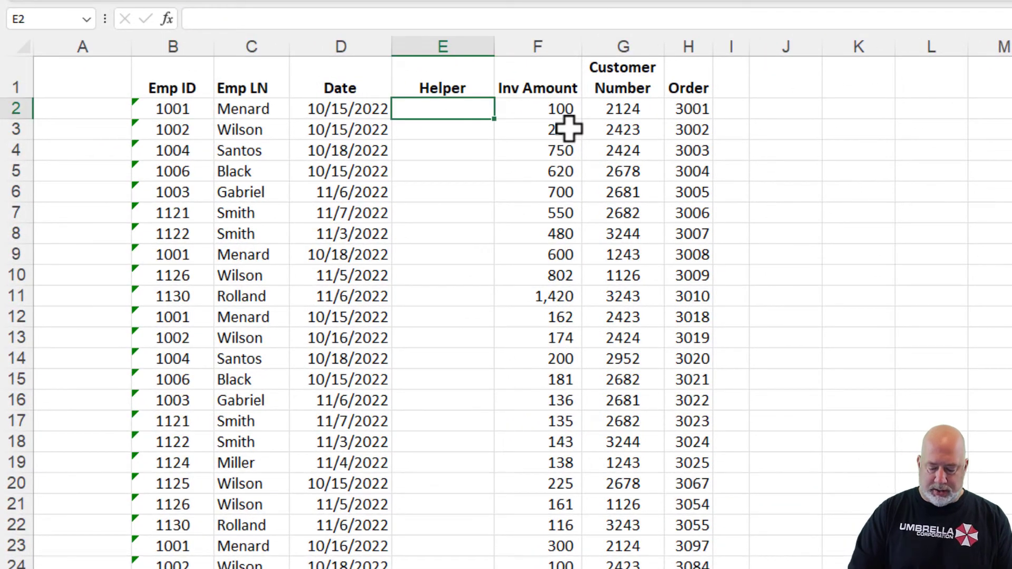
{"action": "type", "text": "="}
{"action": "key", "text": "Left"}
{"action": "key", "text": "Left"}
{"action": "key", "text": "Left"}
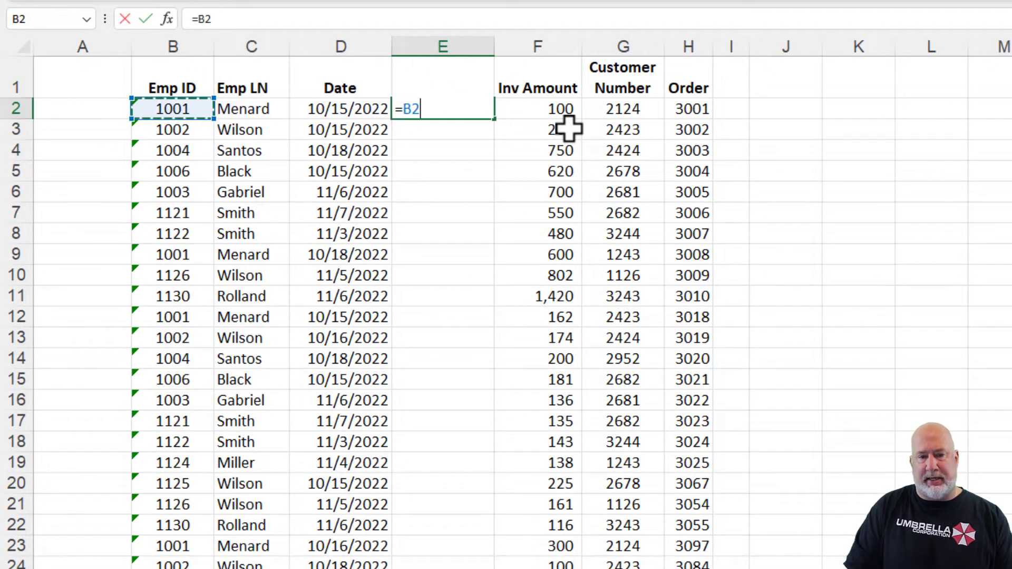
{"action": "type", "text": "&"}
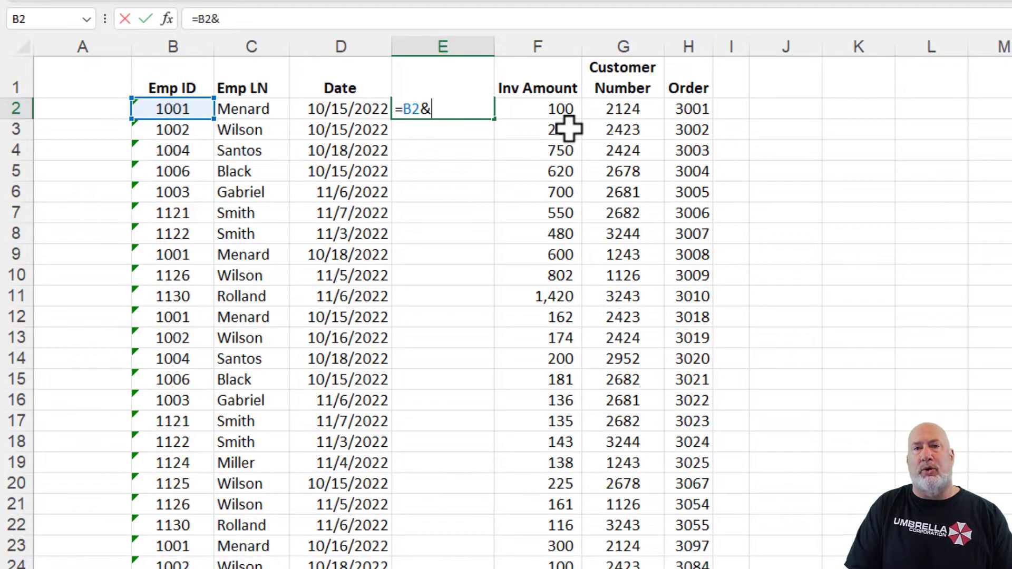
{"action": "key", "text": "Left"}
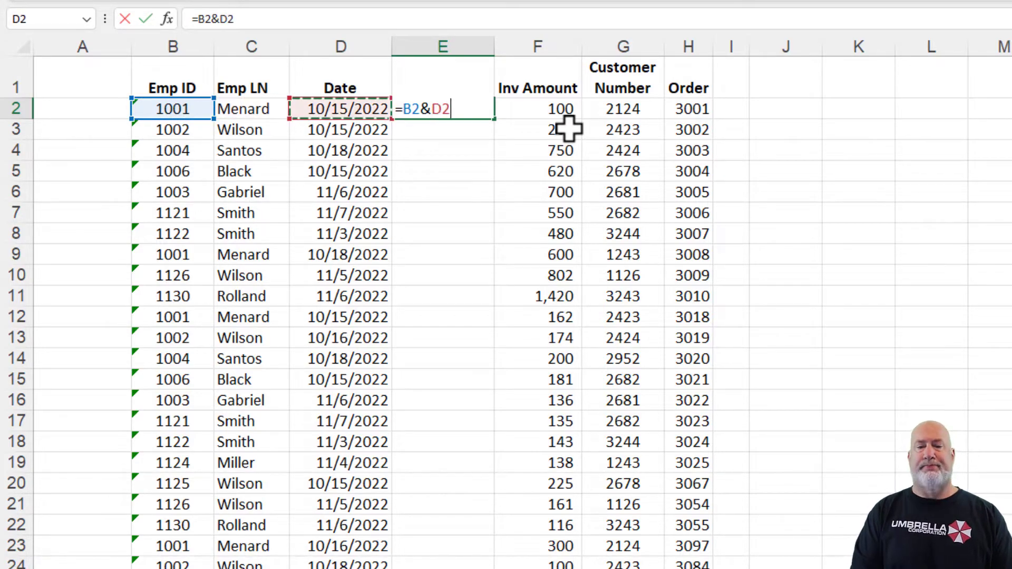
{"action": "key", "text": "Return"}
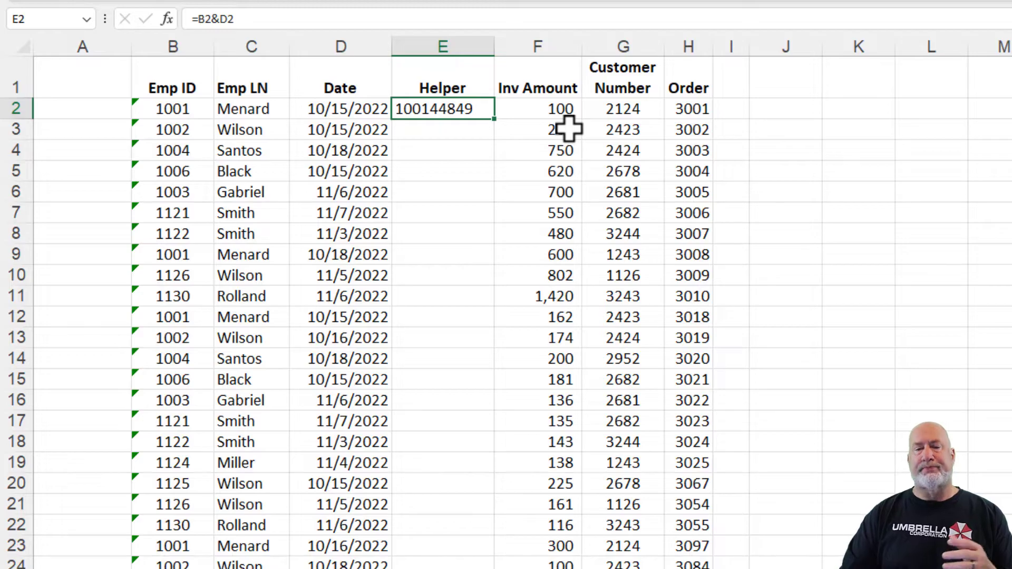
Copy the dates in D2:D8 to a scratch range starting at J2 and widen column J to fit.
{"action": "left_click", "coordinate": [326, 116]}
{"action": "left_click_drag", "start_coordinate": [326, 119], "coordinate": [334, 232]}
{"action": "right_click", "coordinate": [337, 233]}
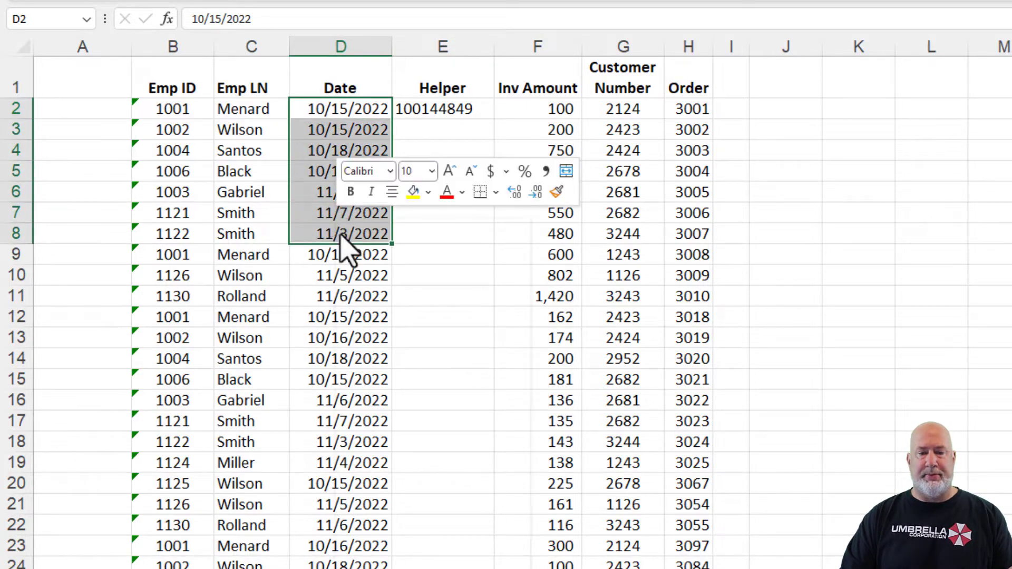
{"action": "left_click", "coordinate": [387, 290]}
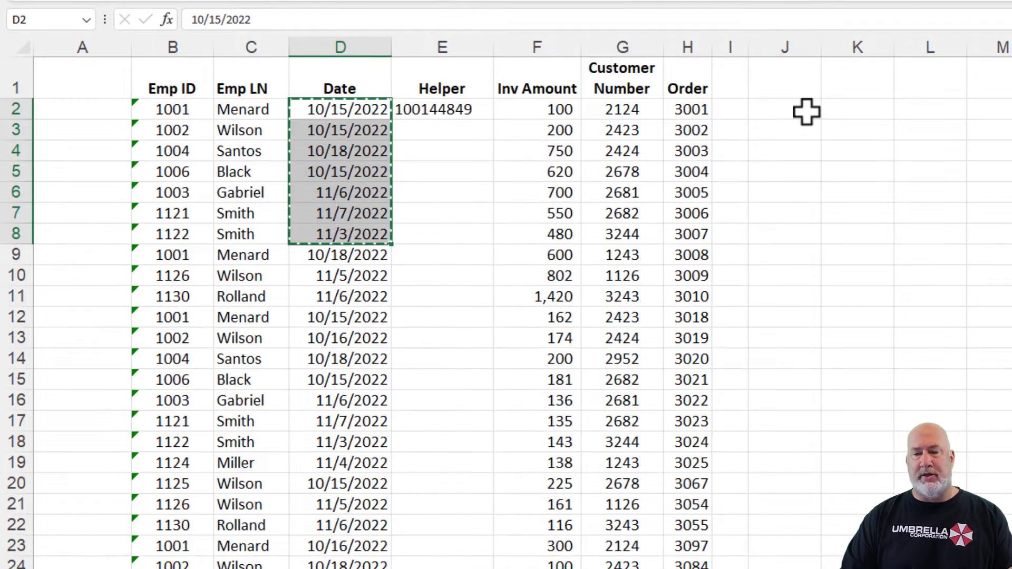
{"action": "left_click", "coordinate": [806, 111]}
{"action": "right_click", "coordinate": [720, 146]}
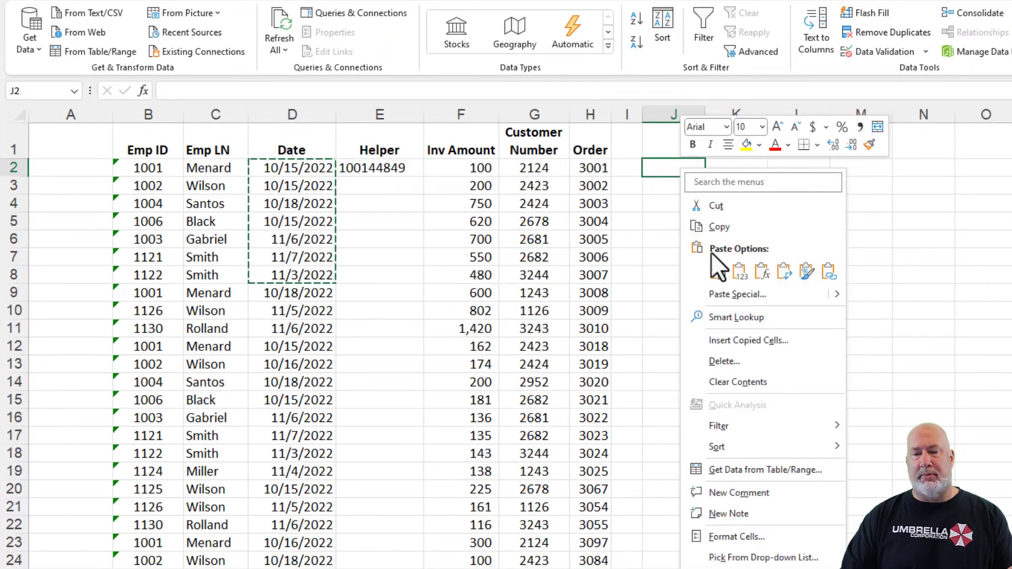
{"action": "left_click", "coordinate": [761, 250]}
{"action": "left_click_drag", "start_coordinate": [706, 114], "coordinate": [736, 113]}
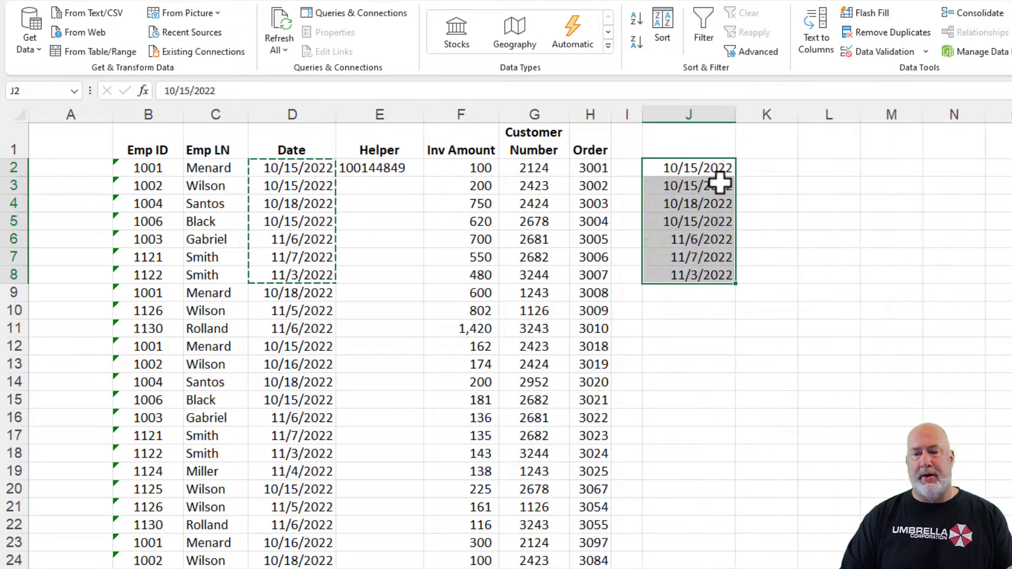
Paste the dates from J2:J8 into K2 as links and widen column K to fit them.
{"action": "right_click", "coordinate": [707, 174]}
{"action": "left_click", "coordinate": [737, 218]}
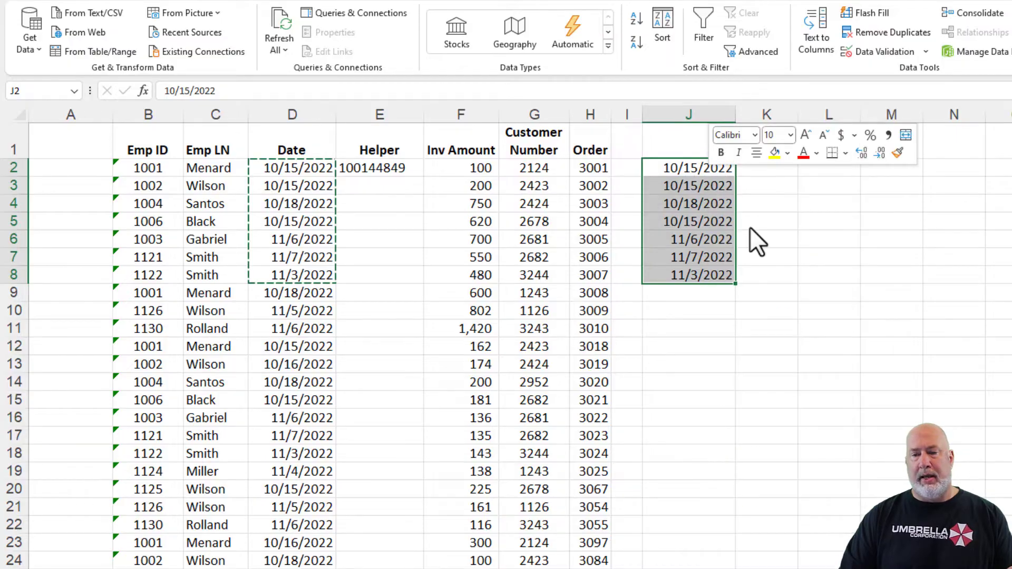
{"action": "left_click", "coordinate": [765, 170]}
{"action": "right_click", "coordinate": [766, 170]}
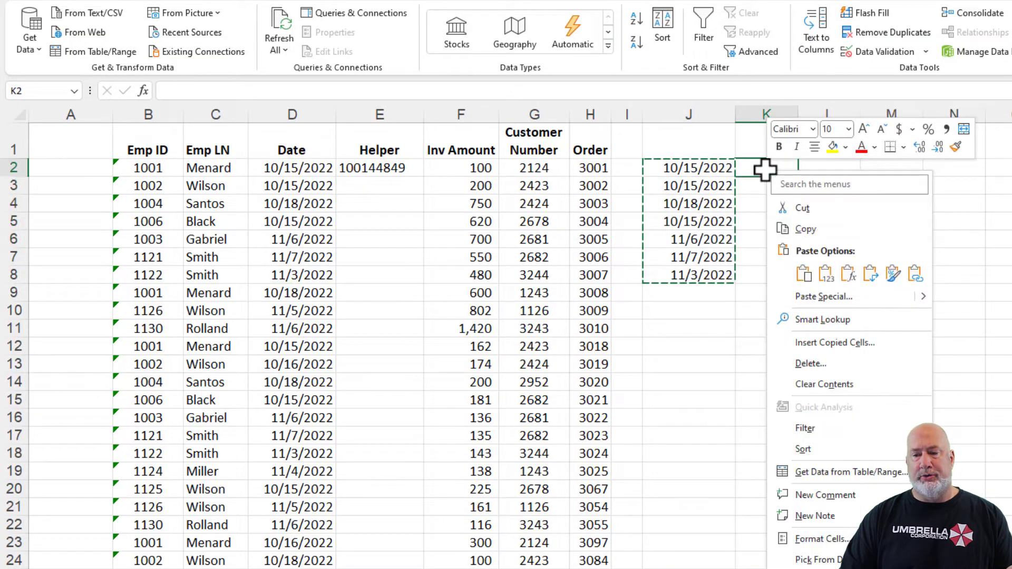
{"action": "left_click", "coordinate": [915, 275]}
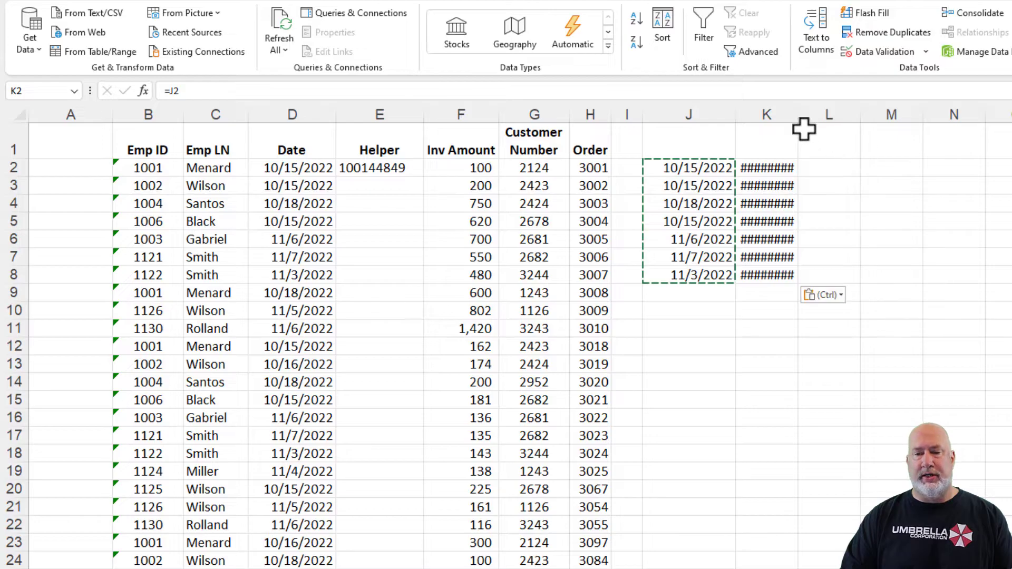
{"action": "left_click_drag", "start_coordinate": [797, 115], "coordinate": [825, 116]}
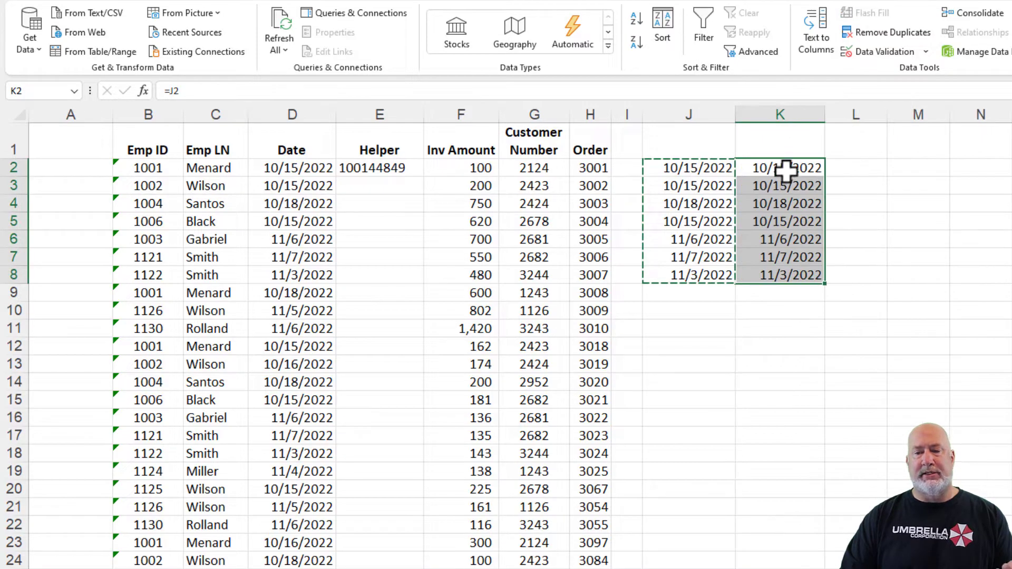
Cancel the copy selection and set the date in J2 to 11/6/2022 to test the link.
{"action": "left_click", "coordinate": [785, 169]}
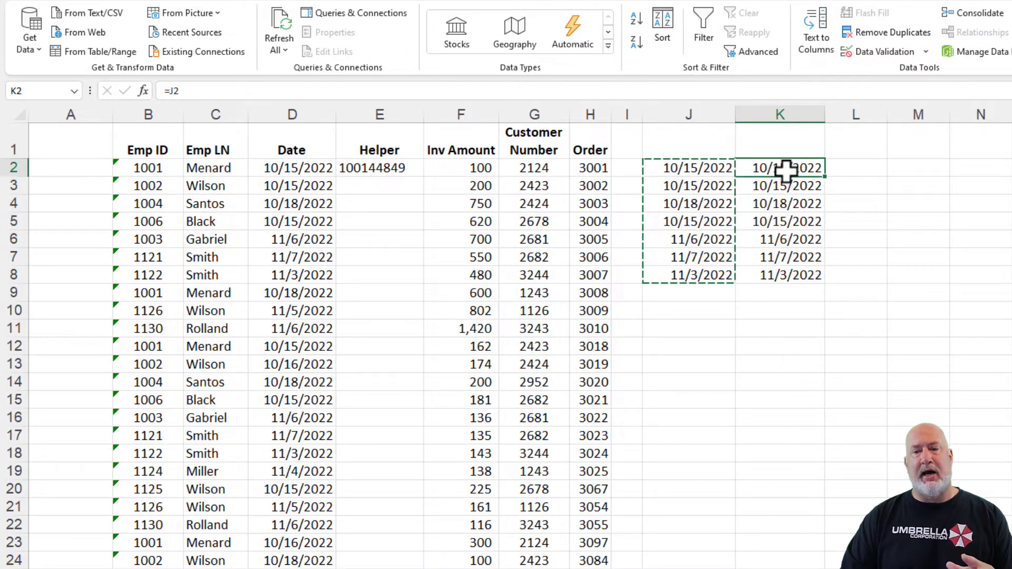
{"action": "left_click", "coordinate": [721, 168]}
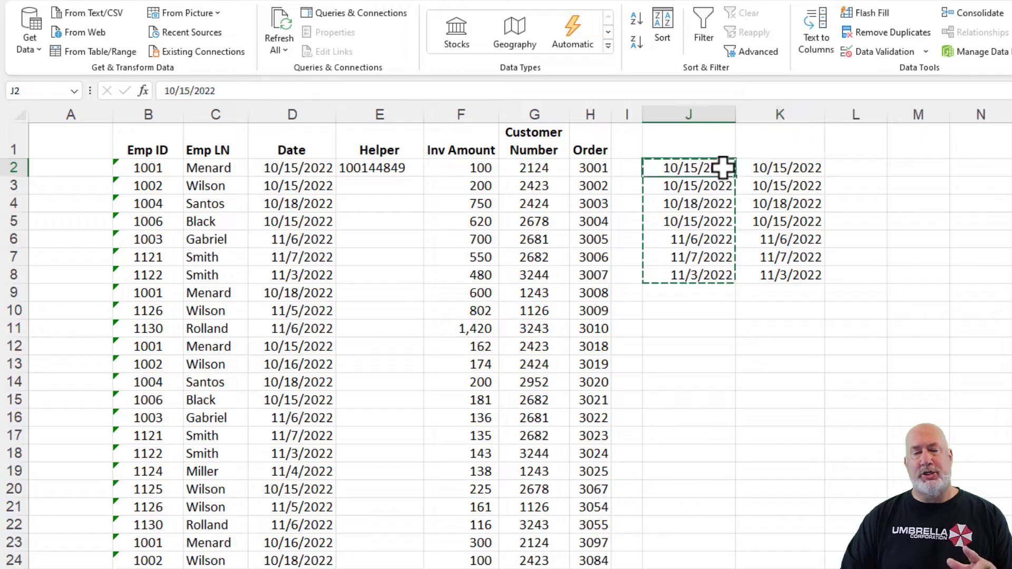
{"action": "key", "text": "Escape"}
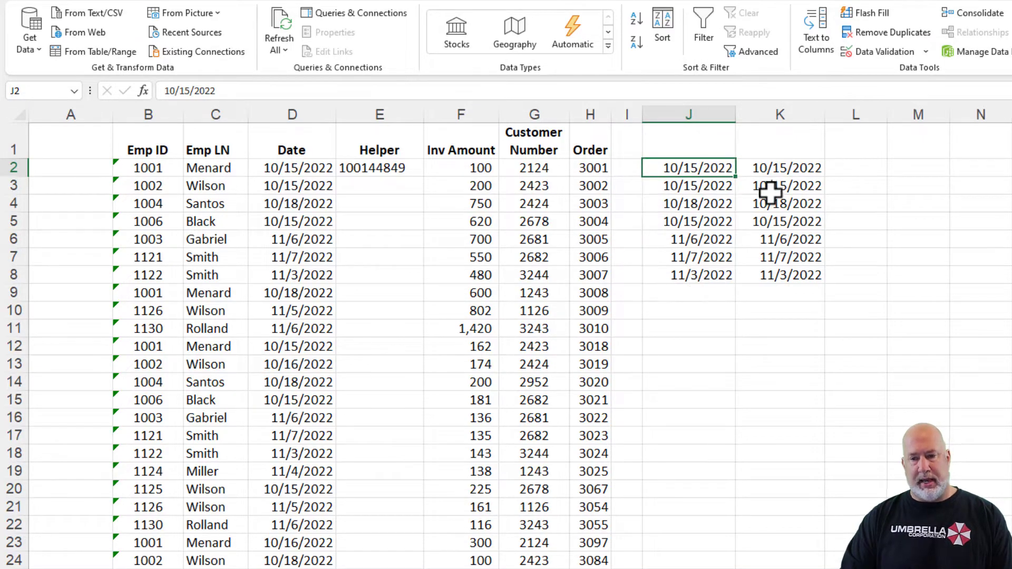
{"action": "type", "text": "11/6/2022"}
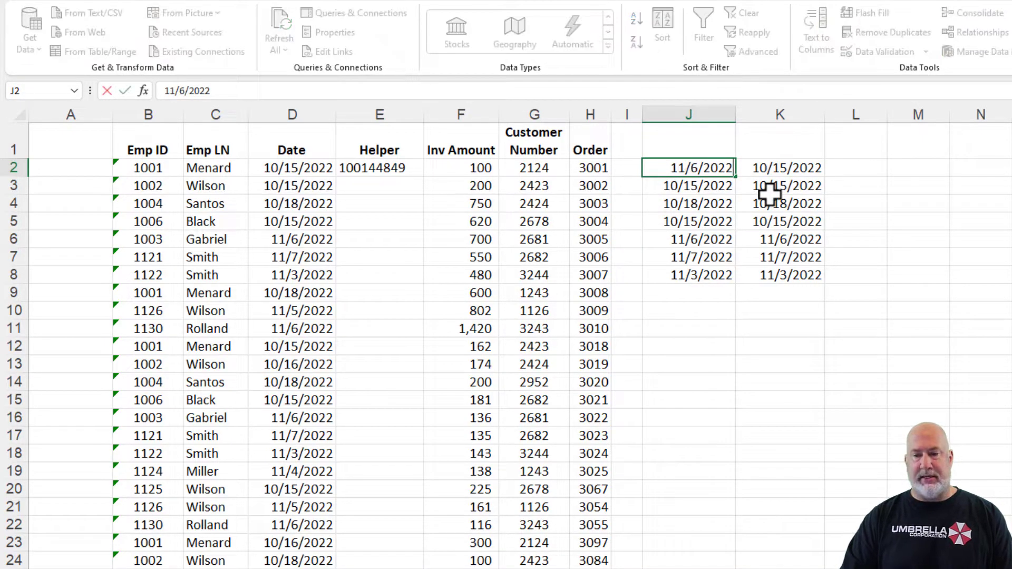
{"action": "key", "text": "Return"}
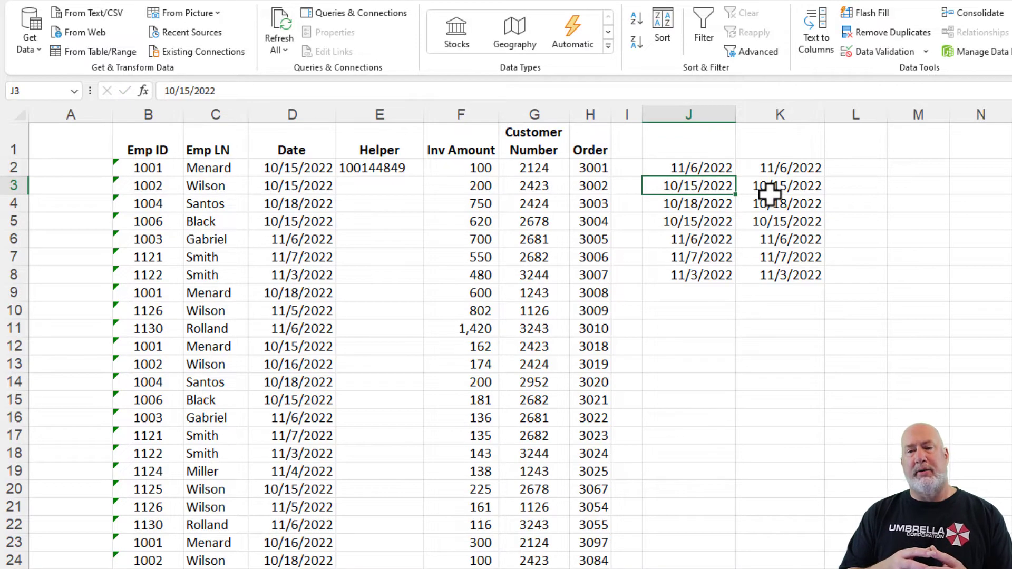
Change the number format of the linked dates in K2:K8 to General.
{"action": "key", "text": "Up"}
{"action": "key", "text": "Right"}
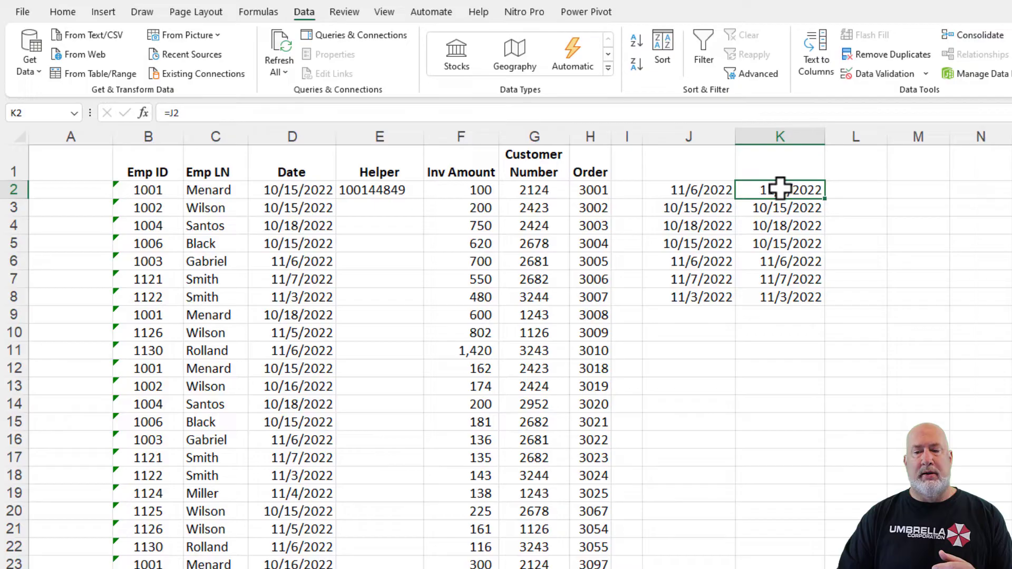
{"action": "left_click_drag", "start_coordinate": [780, 168], "coordinate": [788, 273]}
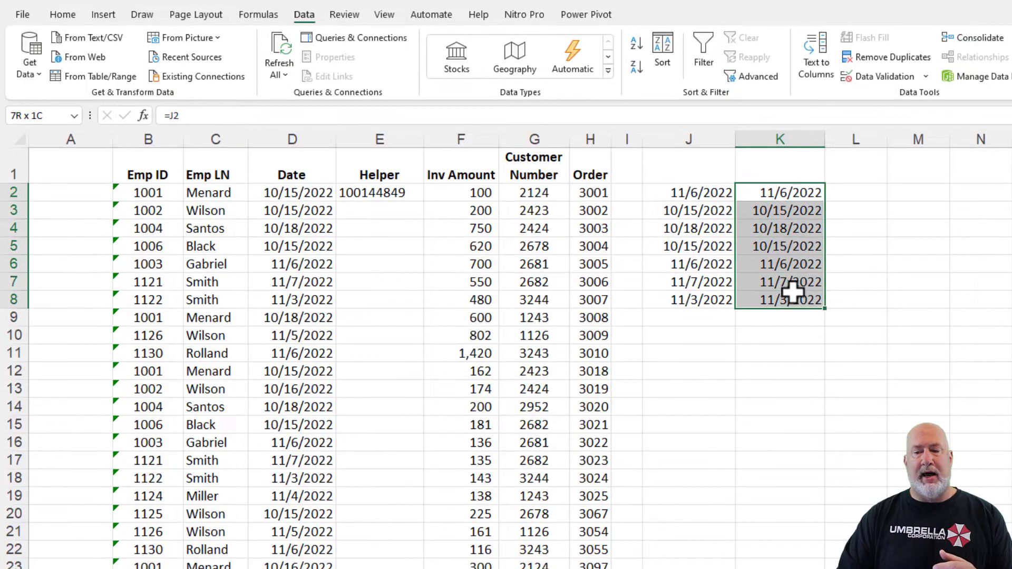
{"action": "left_click", "coordinate": [76, 16]}
{"action": "left_click", "coordinate": [679, 46]}
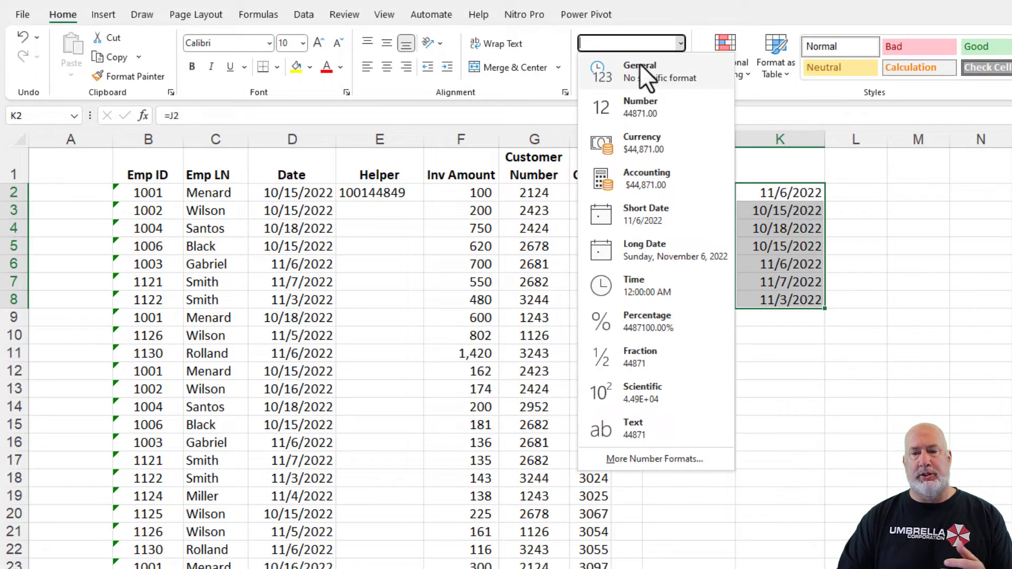
{"action": "left_click", "coordinate": [637, 69]}
{"action": "left_click", "coordinate": [784, 192]}
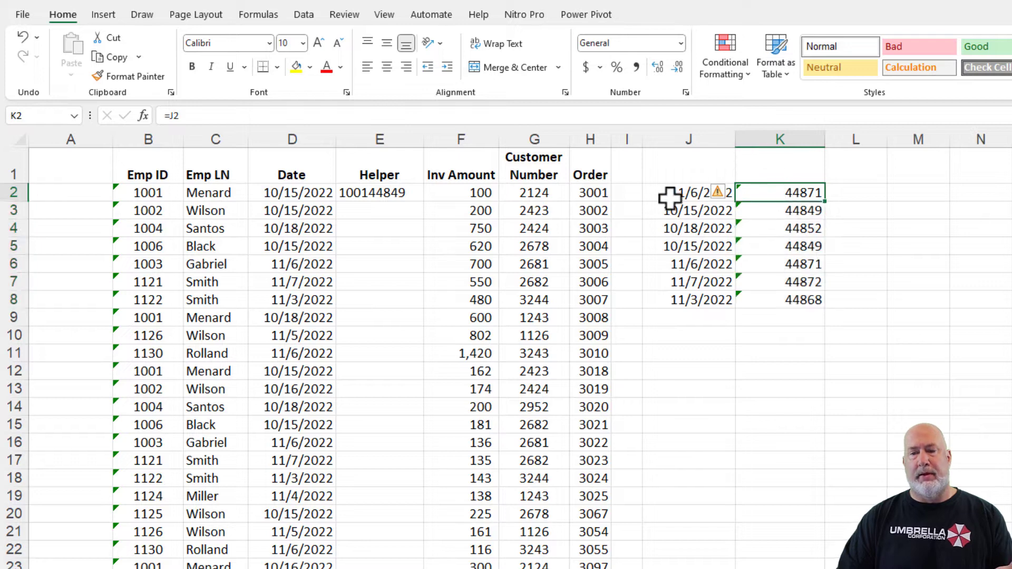
Enter the dates 1/1/1900, 1/2/1900 and 1/3/1900 in J2, J3 and J4.
{"action": "left_click", "coordinate": [679, 195]}
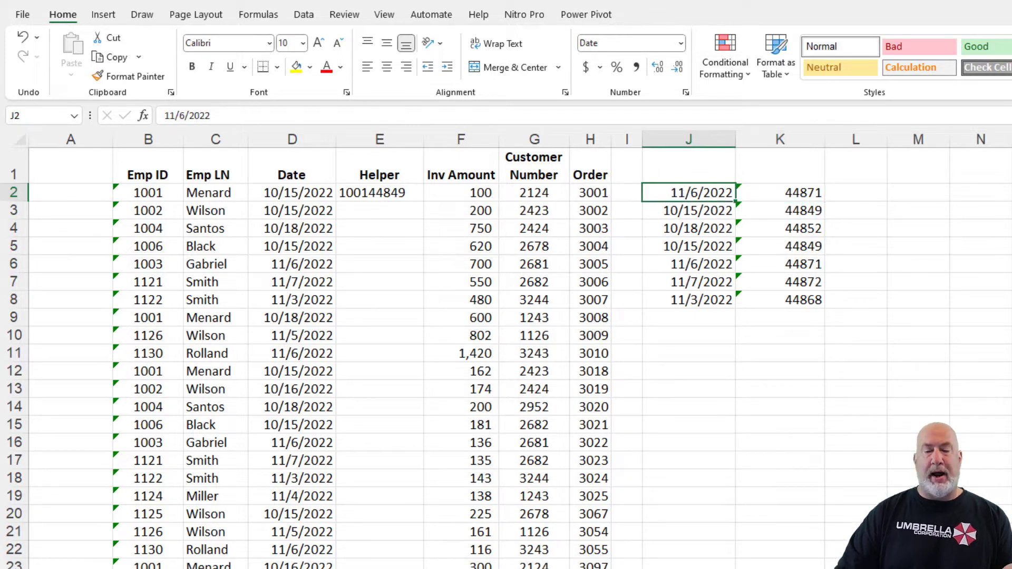
{"action": "type", "text": "1/1/"}
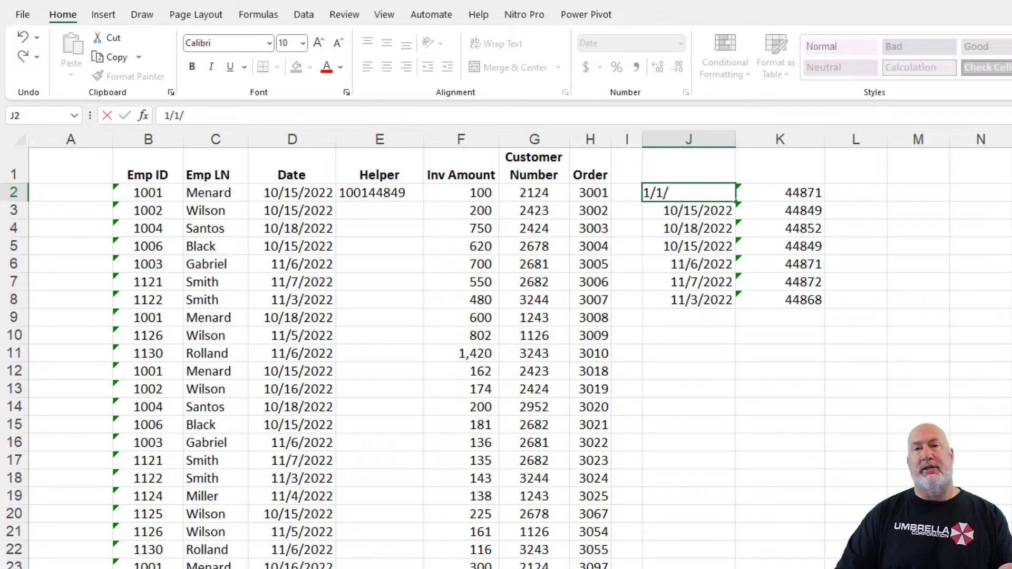
{"action": "type", "text": "1900"}
{"action": "key", "text": "Return"}
{"action": "type", "text": "1/2"}
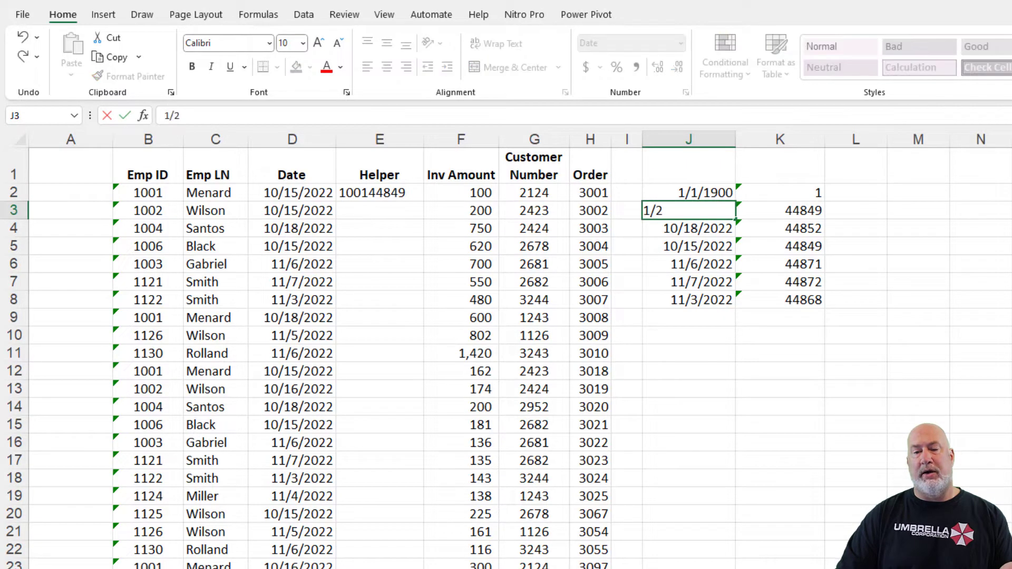
{"action": "type", "text": "/1900"}
{"action": "key", "text": "Return"}
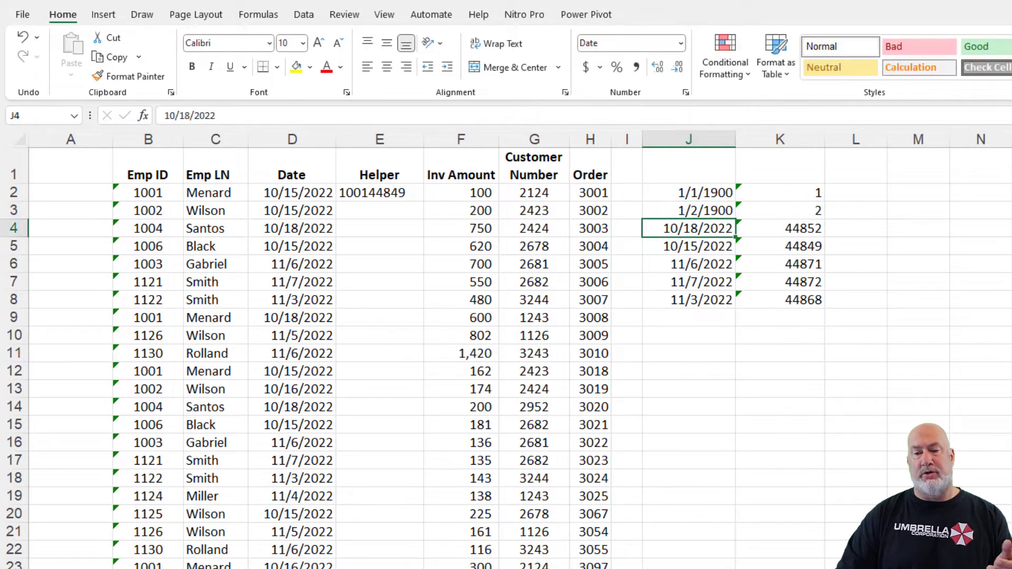
{"action": "type", "text": "1/3/190"}
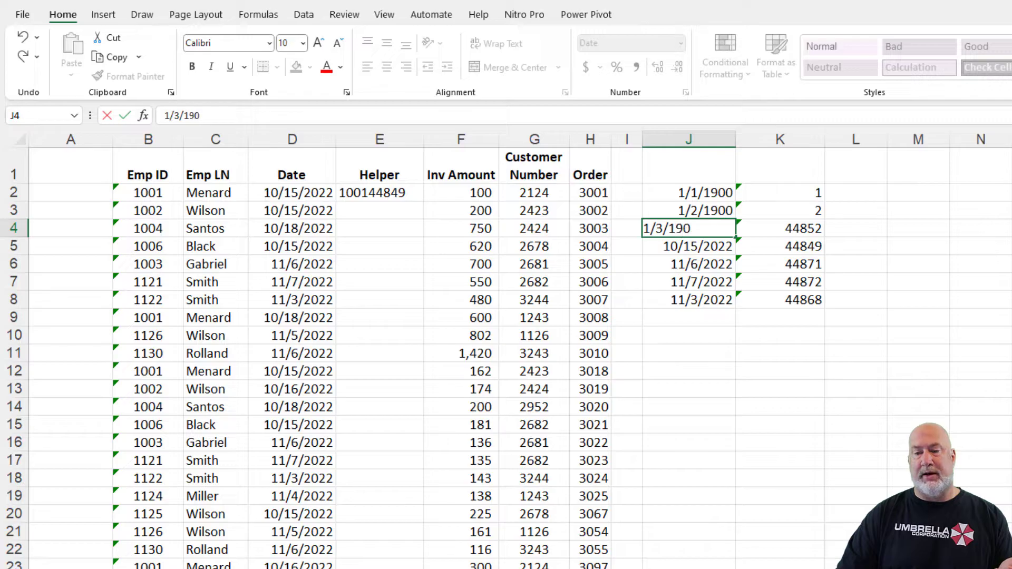
{"action": "type", "text": "0"}
{"action": "key", "text": "Return"}
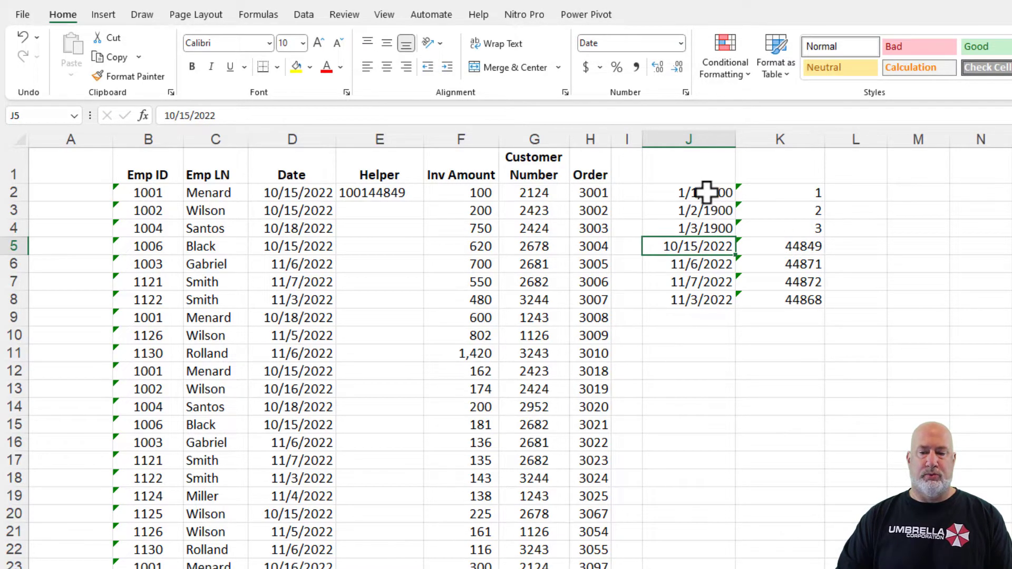
Clear the scratch dates and their linked values from J2:K8.
{"action": "left_click_drag", "start_coordinate": [707, 192], "coordinate": [768, 299]}
{"action": "key", "text": "Delete"}
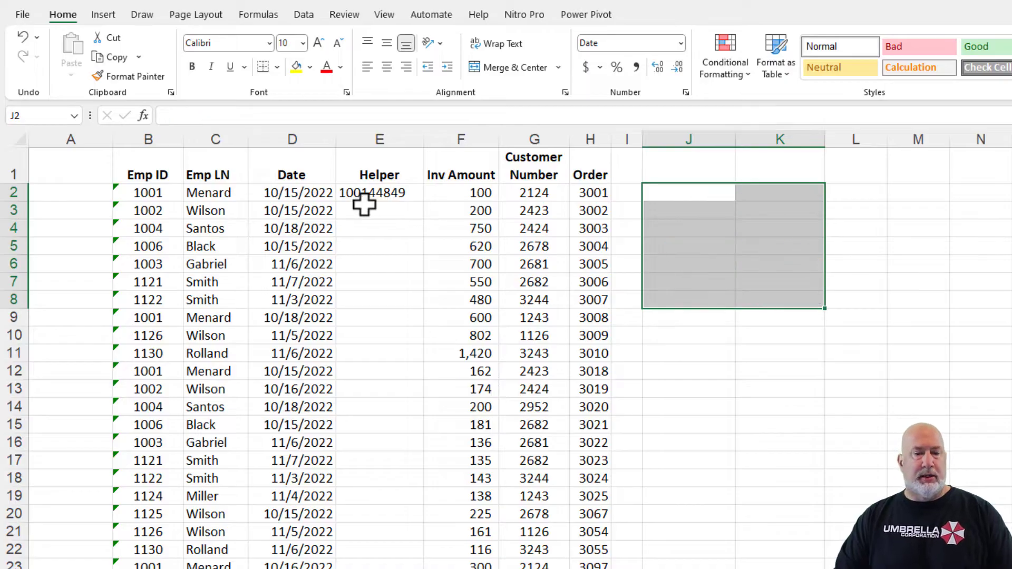
Replace the Helper formula in E2 with =B2&"/"&D2 to join the employee ID, a slash and the date.
{"action": "left_click", "coordinate": [397, 198]}
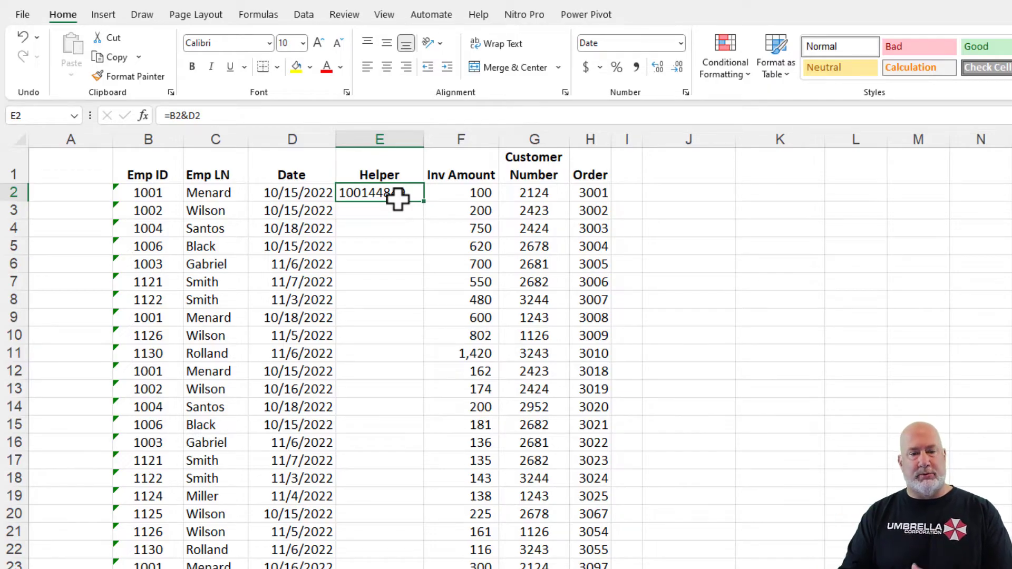
{"action": "type", "text": "="}
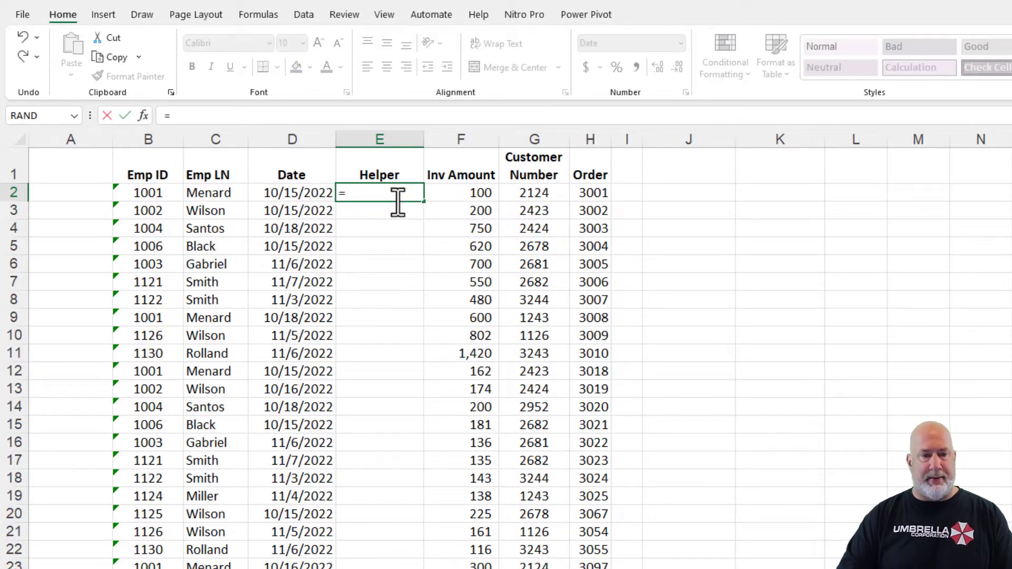
{"action": "left_click", "coordinate": [159, 197]}
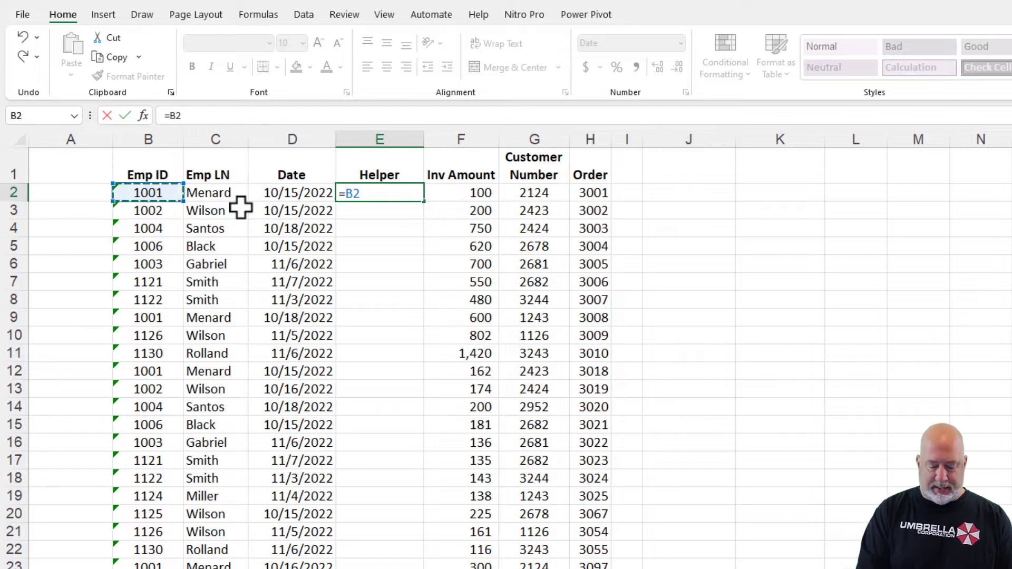
{"action": "type", "text": "&"}
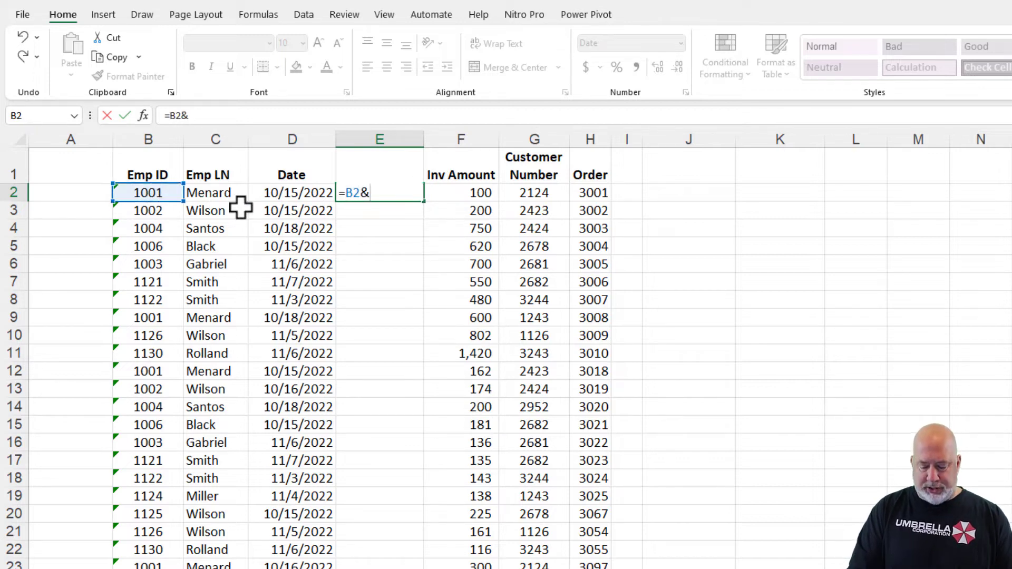
{"action": "type", "text": "\""}
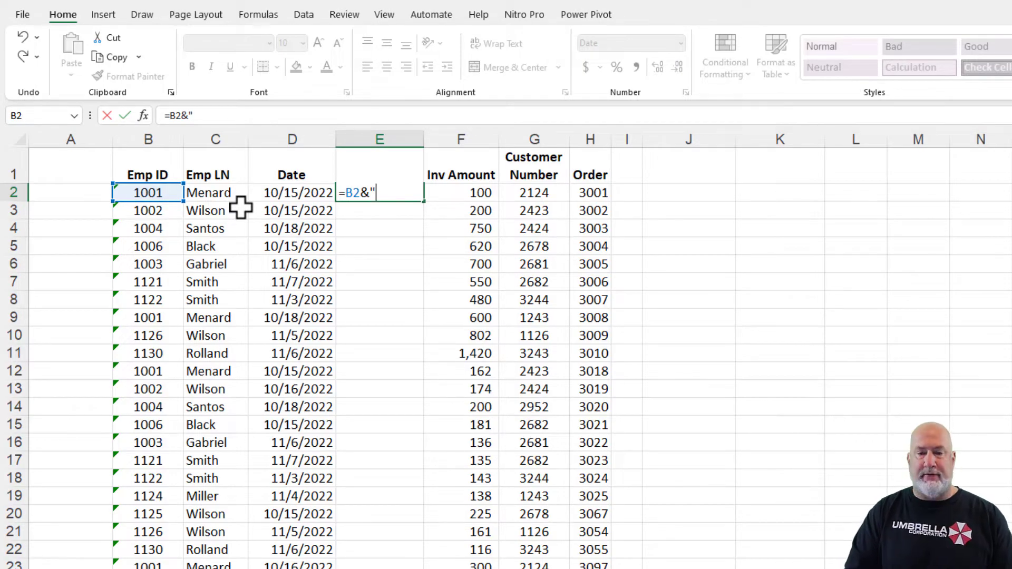
{"action": "type", "text": "/"}
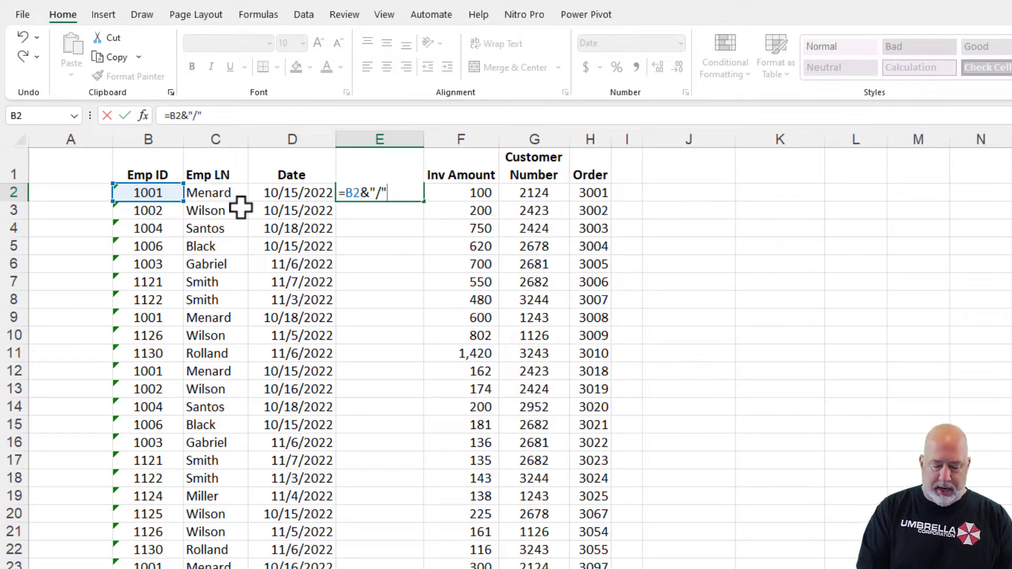
{"action": "type", "text": "\"&"}
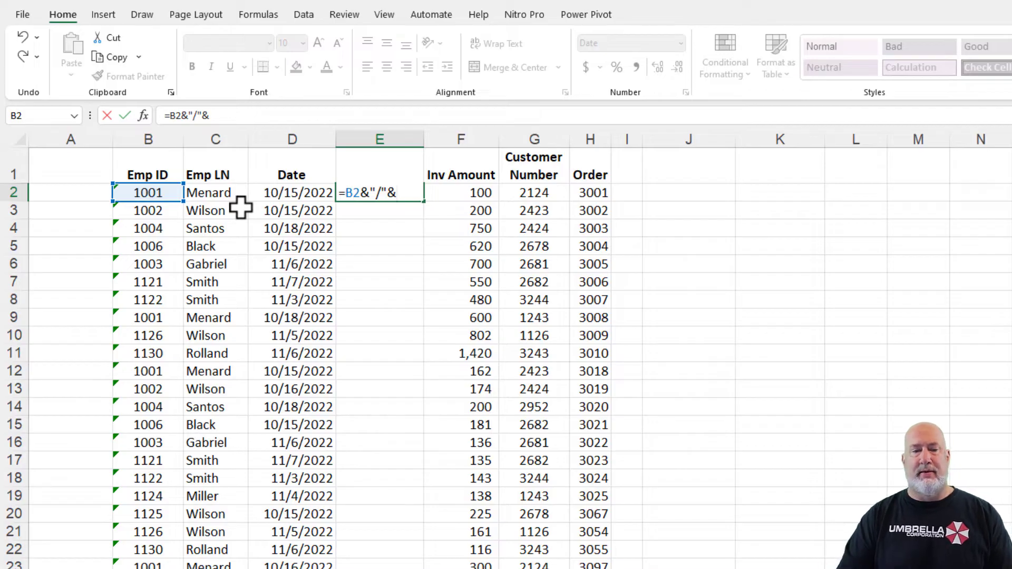
{"action": "left_click", "coordinate": [284, 190]}
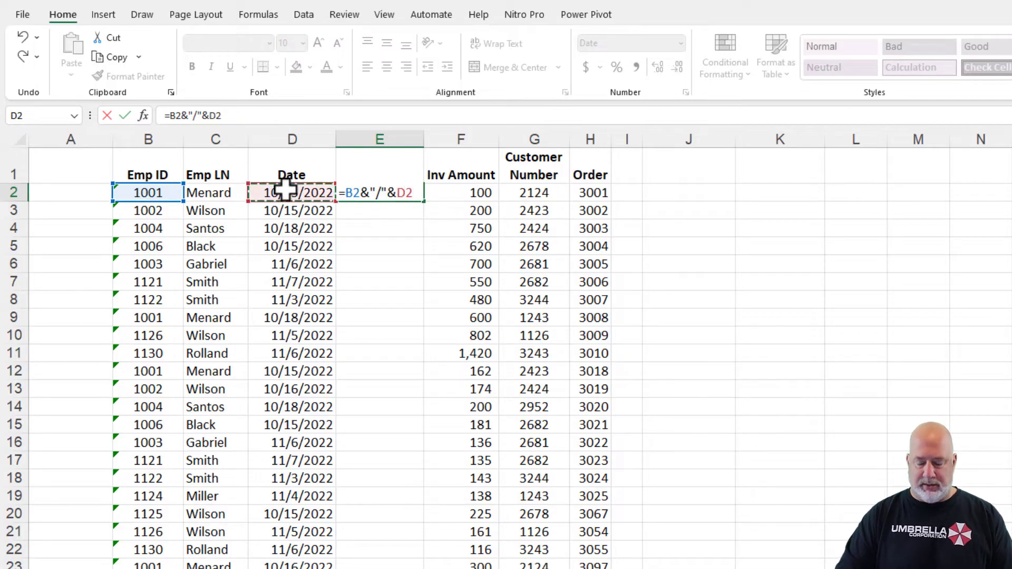
{"action": "key", "text": "ctrl+Return"}
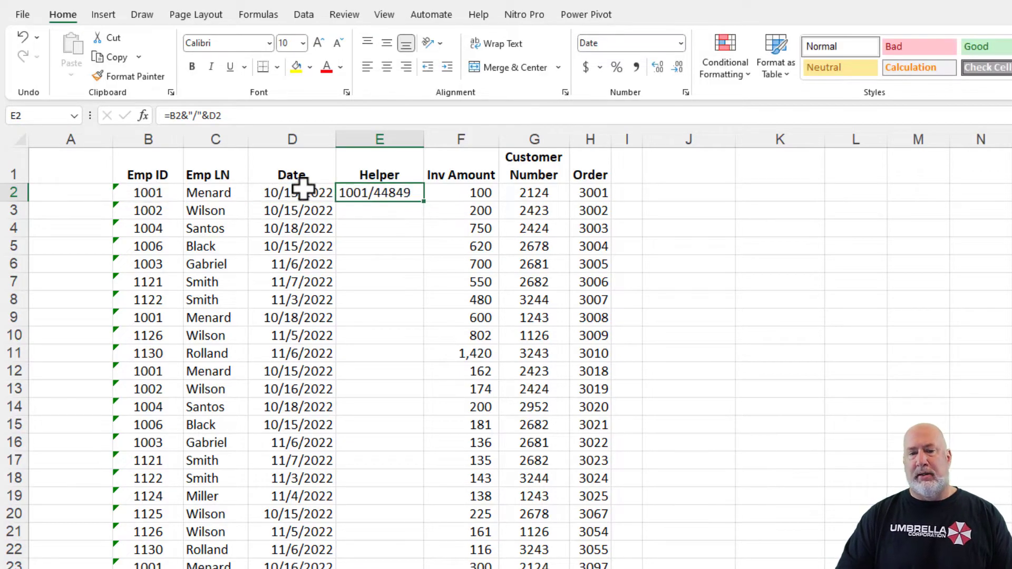
Widen the Helper column and replace the D2 reference at the end of E2's formula with a TEXT function that takes D2 as its value.
{"action": "left_click_drag", "start_coordinate": [429, 139], "coordinate": [466, 139]}
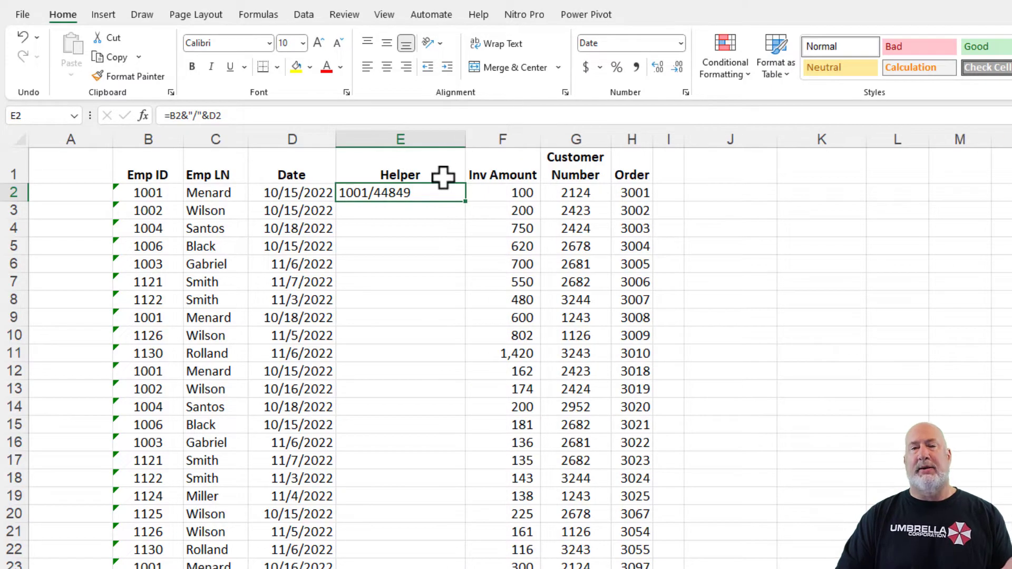
{"action": "key", "text": "F2"}
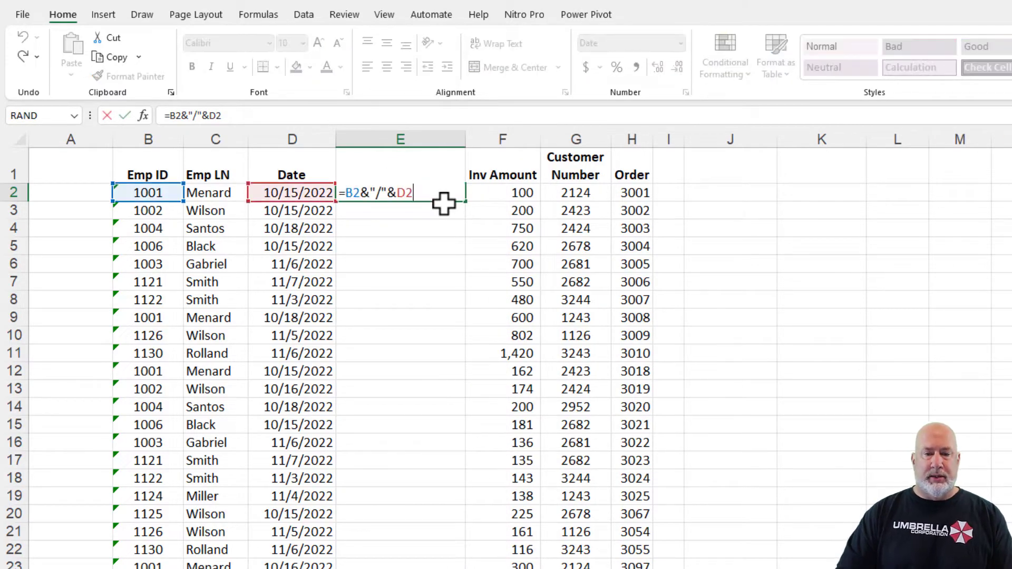
{"action": "key", "text": "BackSpace"}
{"action": "key", "text": "BackSpace"}
{"action": "type", "text": "T"}
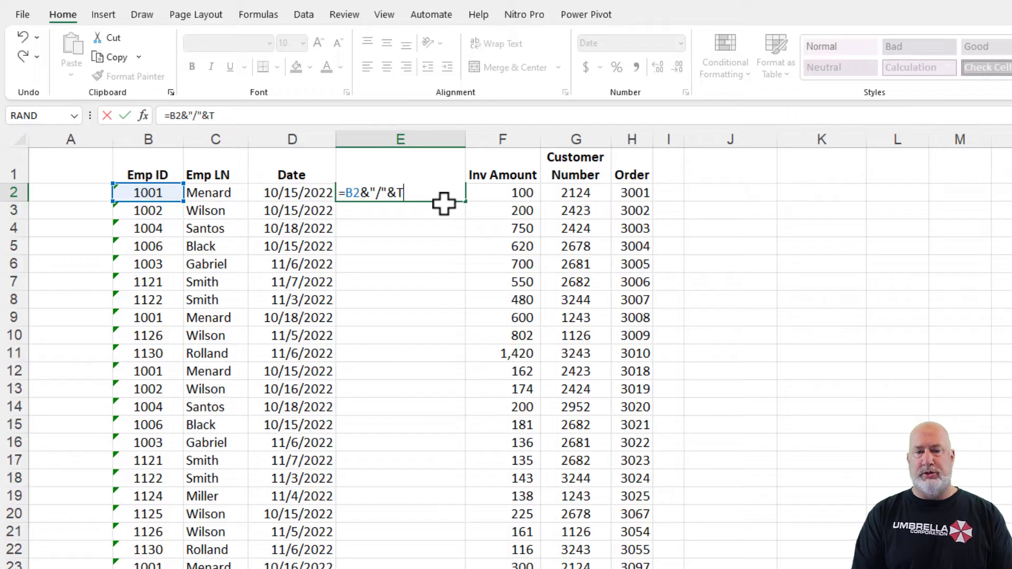
{"action": "type", "text": "EXT"}
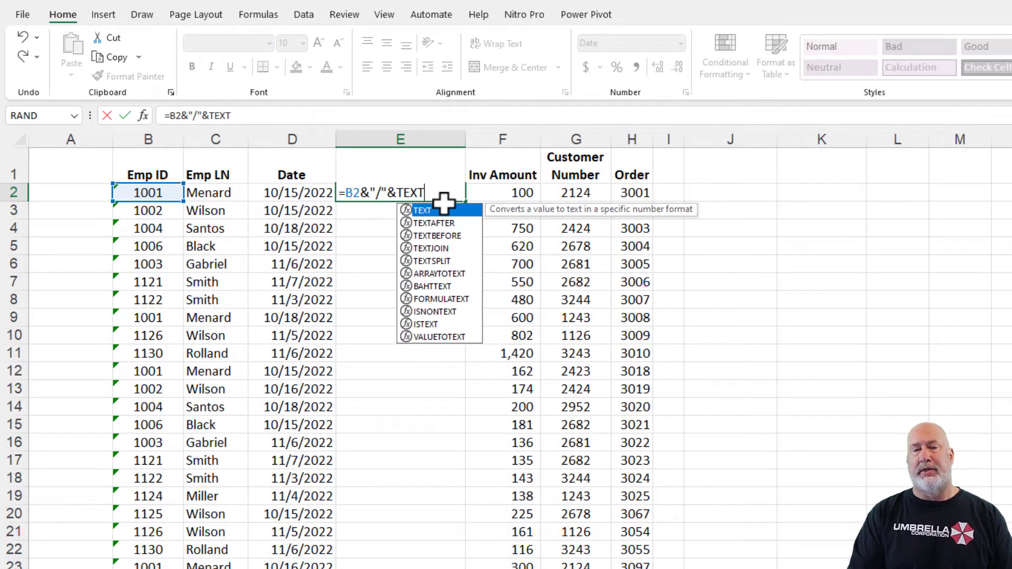
{"action": "type", "text": "("}
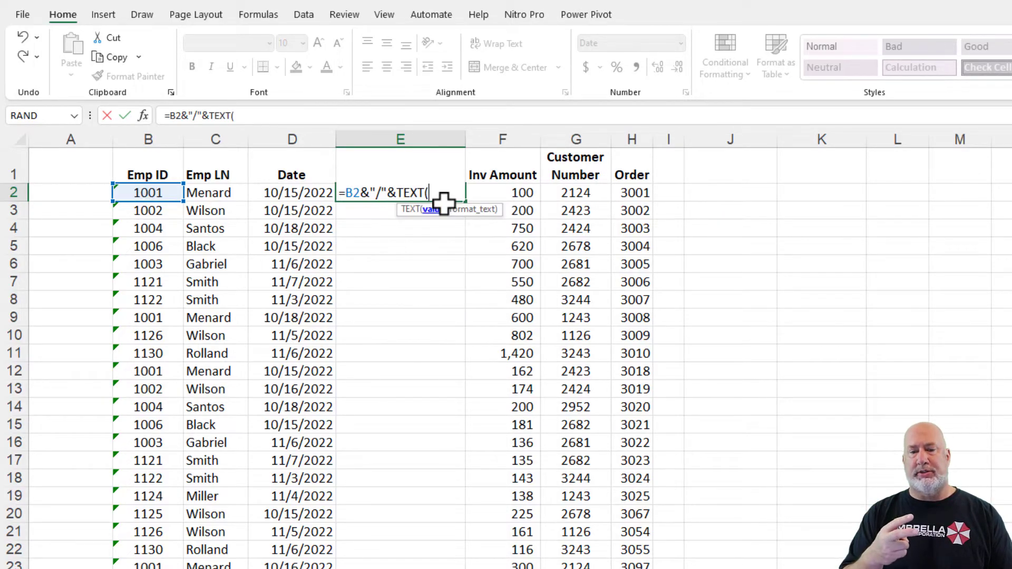
{"action": "left_click", "coordinate": [292, 193]}
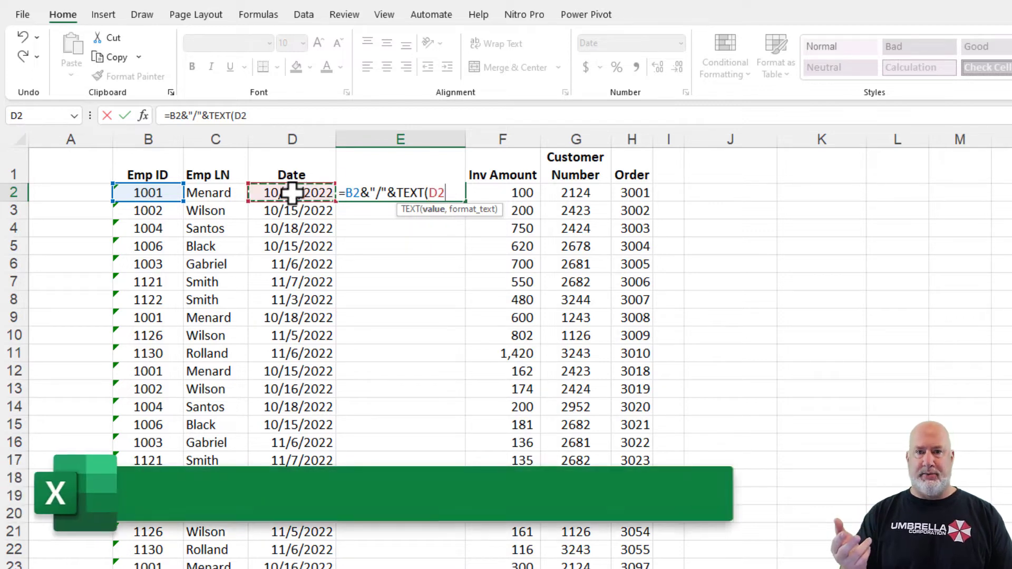
Complete the TEXT function in E2 with the format "MM-DD-YYYY" and enter the formula.
{"action": "type", "text": ","}
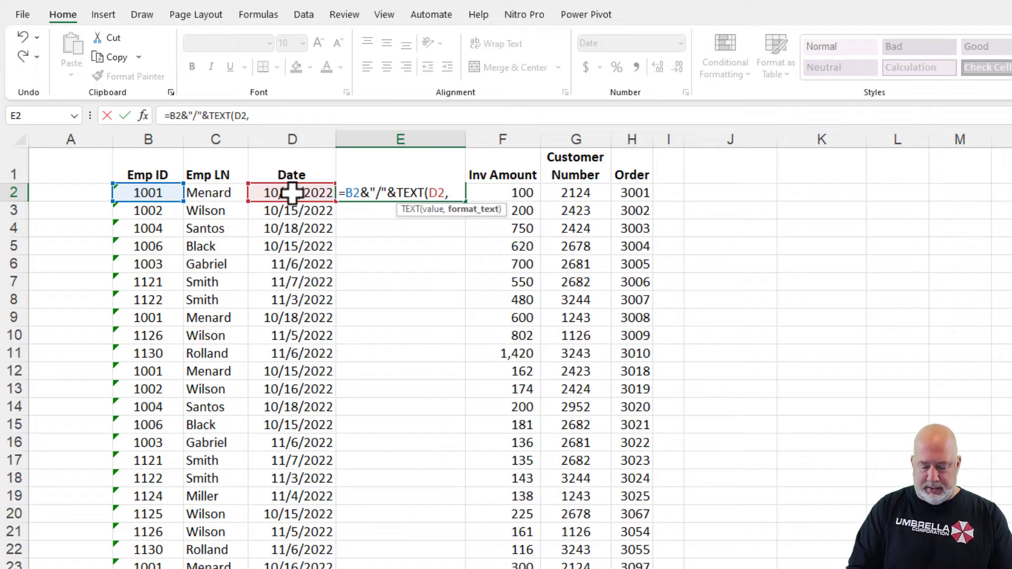
{"action": "type", "text": "\""}
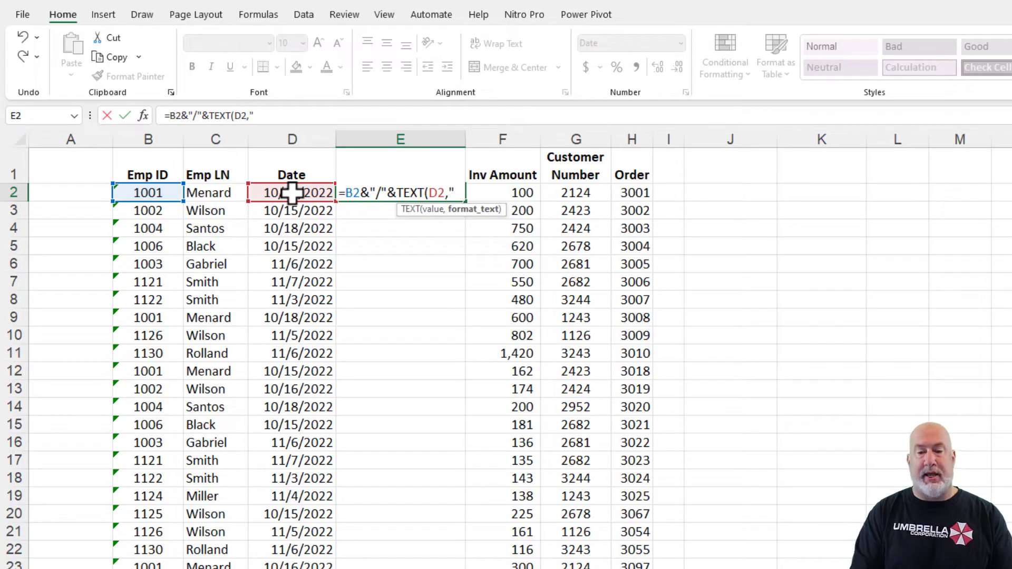
{"action": "type", "text": "MM"}
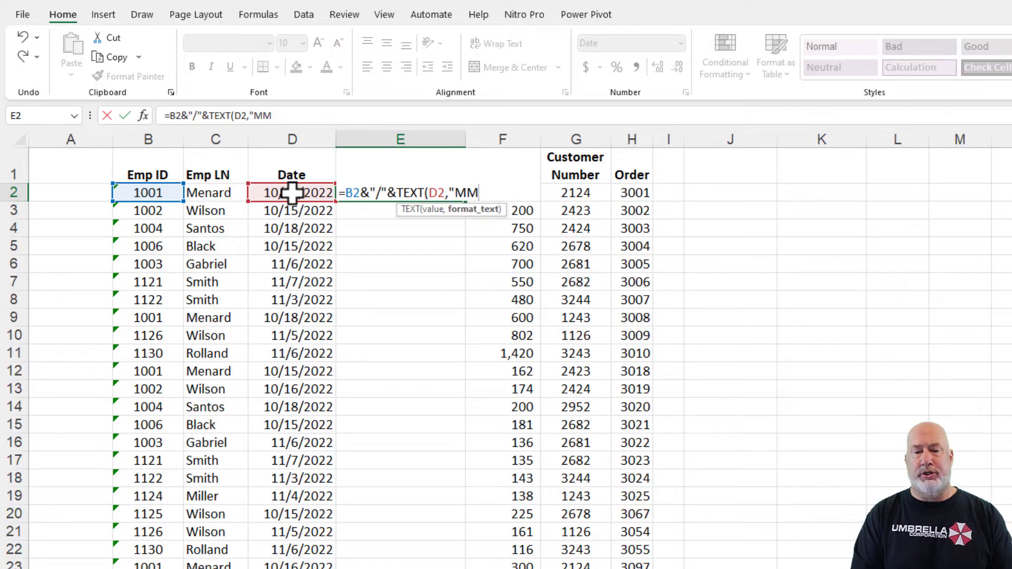
{"action": "type", "text": "-DD"}
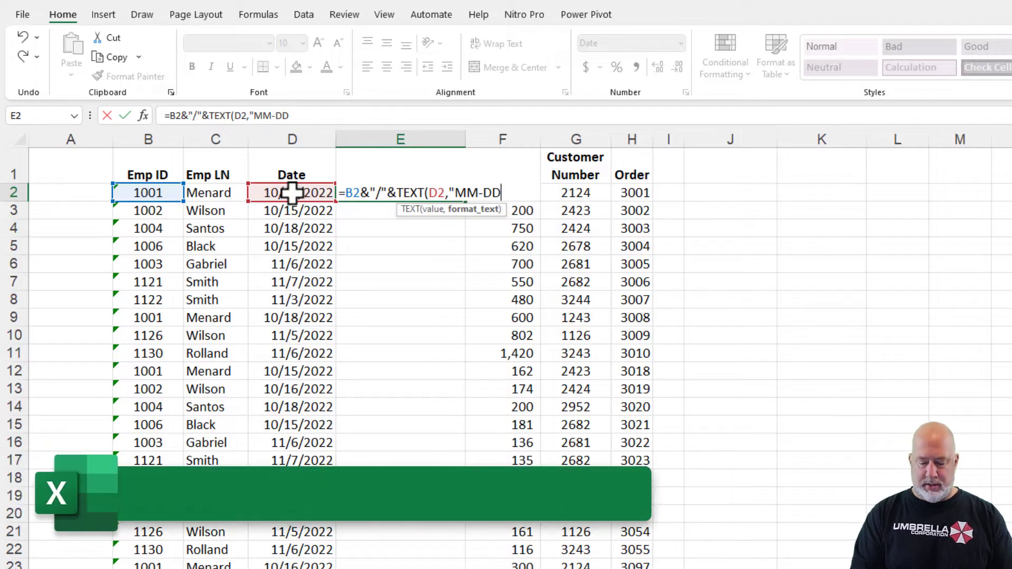
{"action": "type", "text": "-YYYY"}
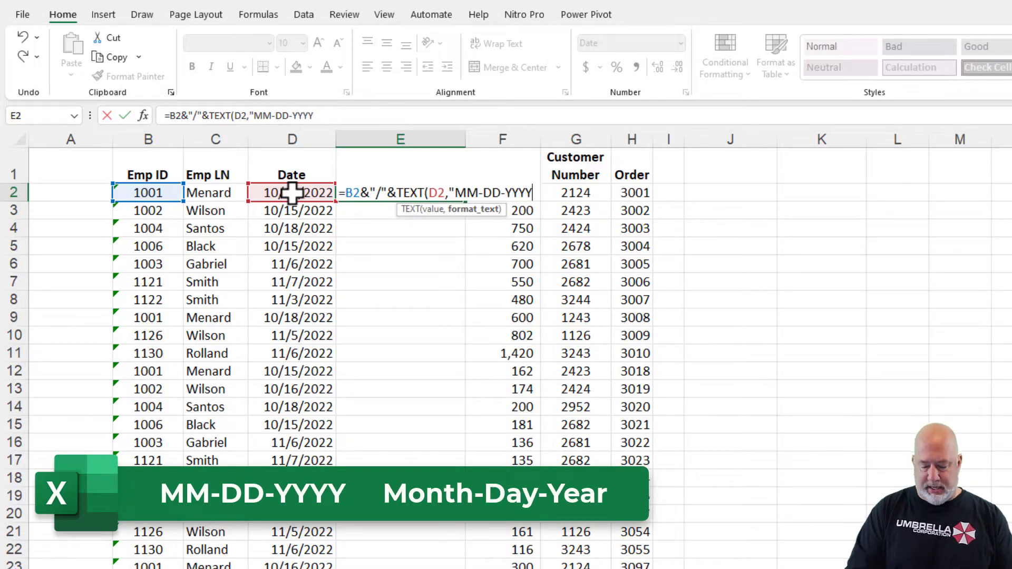
{"action": "type", "text": "\""}
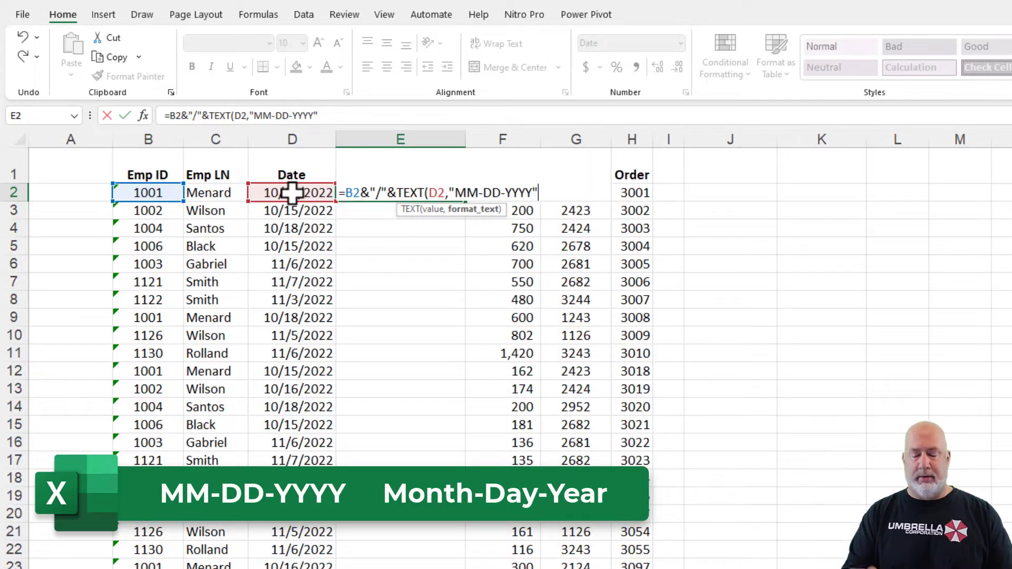
{"action": "type", "text": ")"}
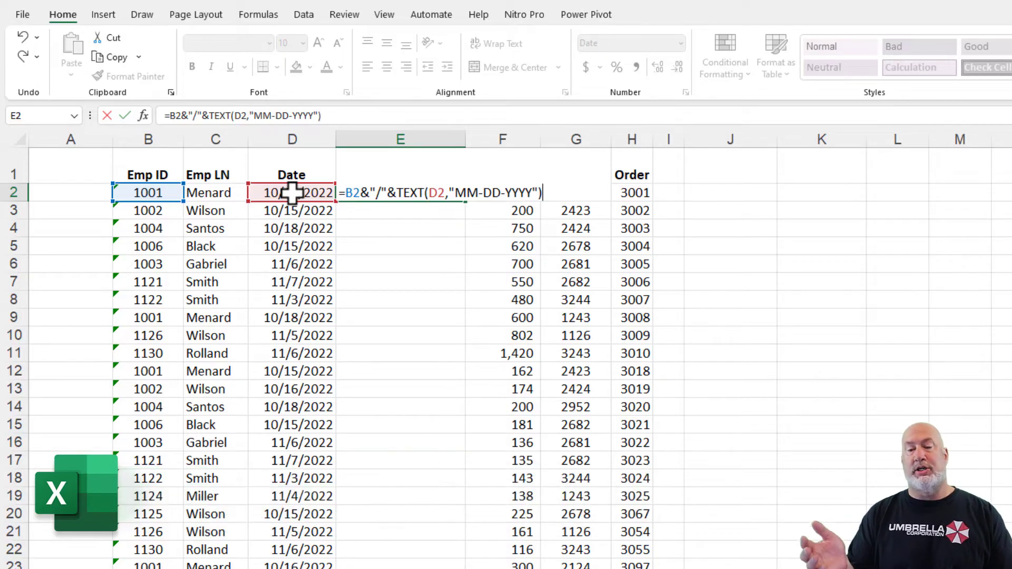
{"action": "key", "text": "ctrl+Return"}
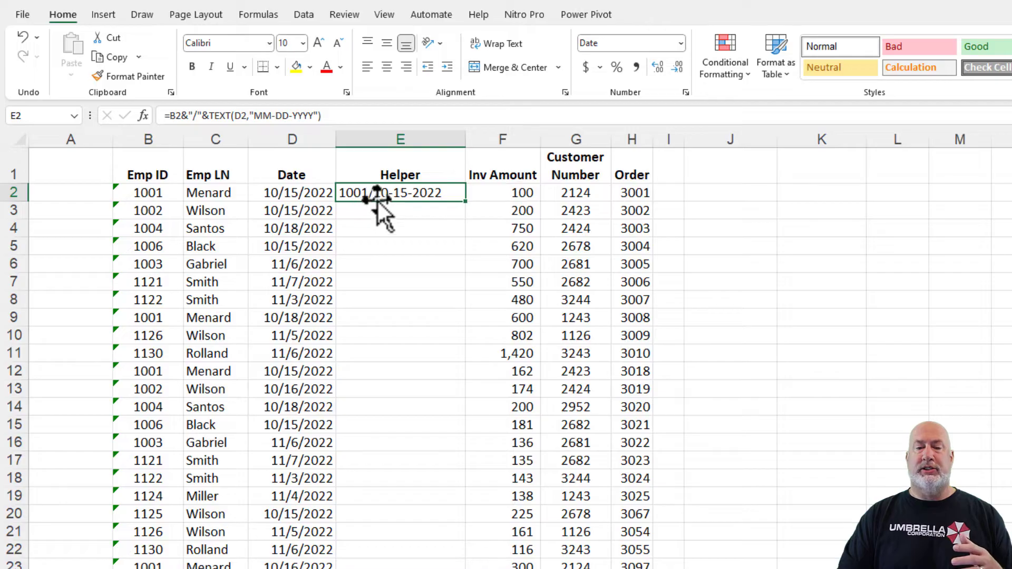
Change the date format in E2's TEXT function to "YYYY-MM-DD".
{"action": "double_click", "coordinate": [395, 193]}
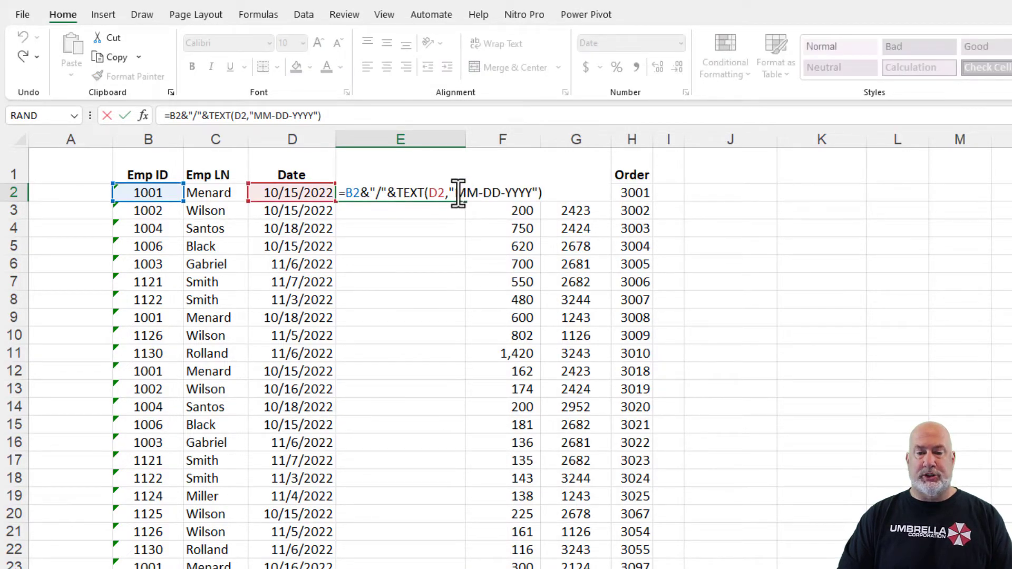
{"action": "left_click_drag", "start_coordinate": [457, 193], "coordinate": [534, 194]}
{"action": "type", "text": "YYY"}
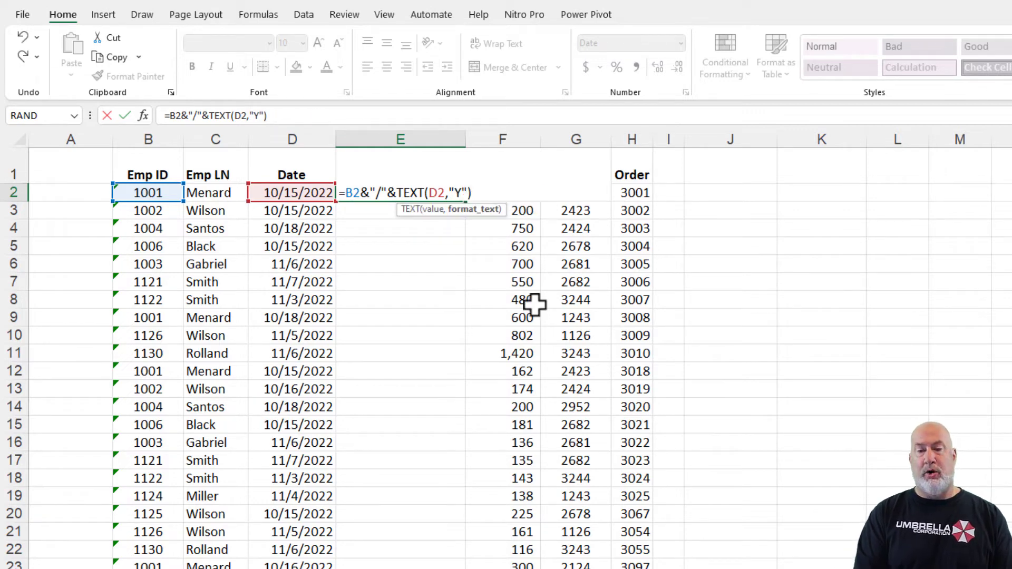
{"action": "type", "text": "Y"}
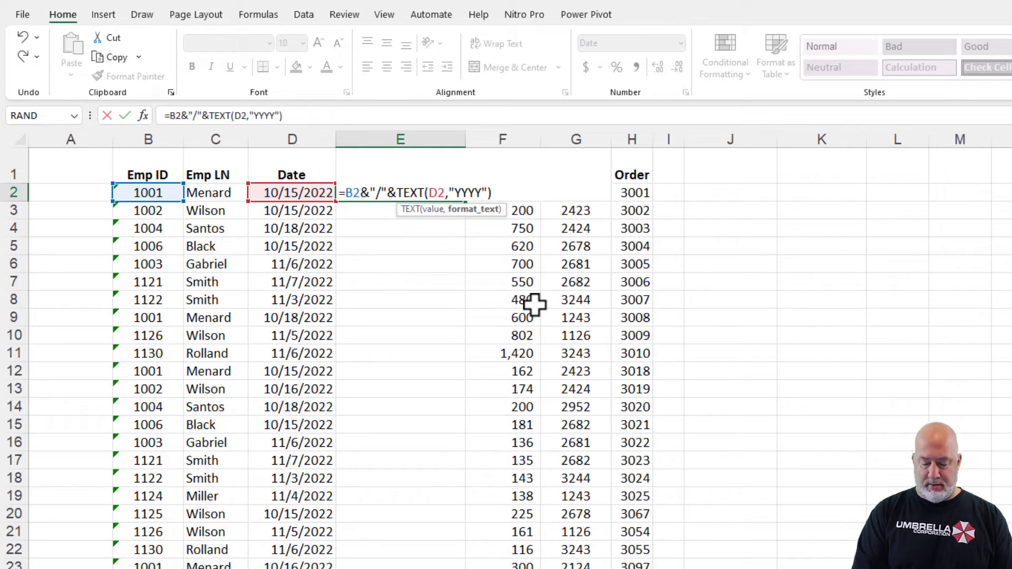
{"action": "type", "text": "-MM-"}
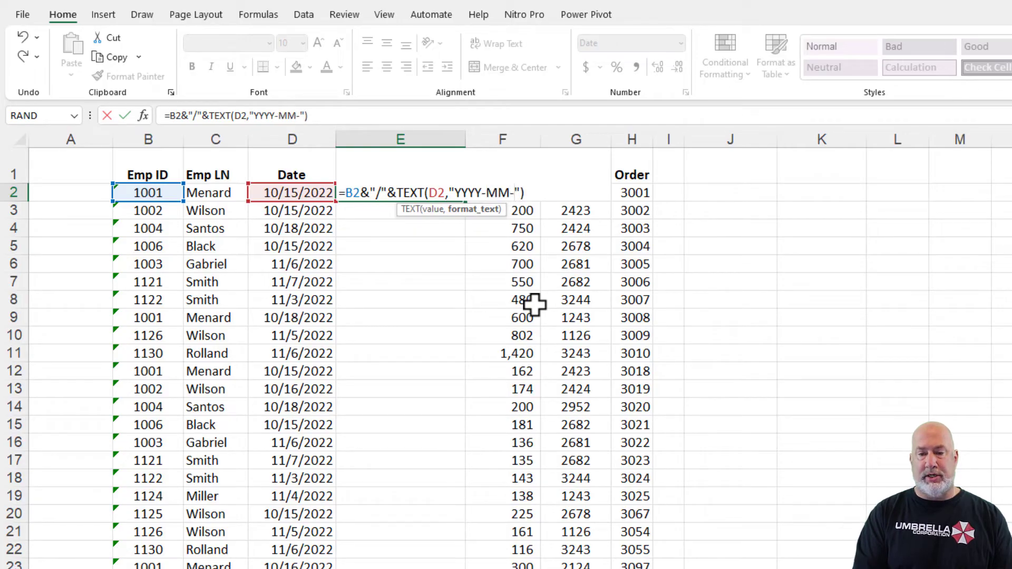
{"action": "type", "text": "DD"}
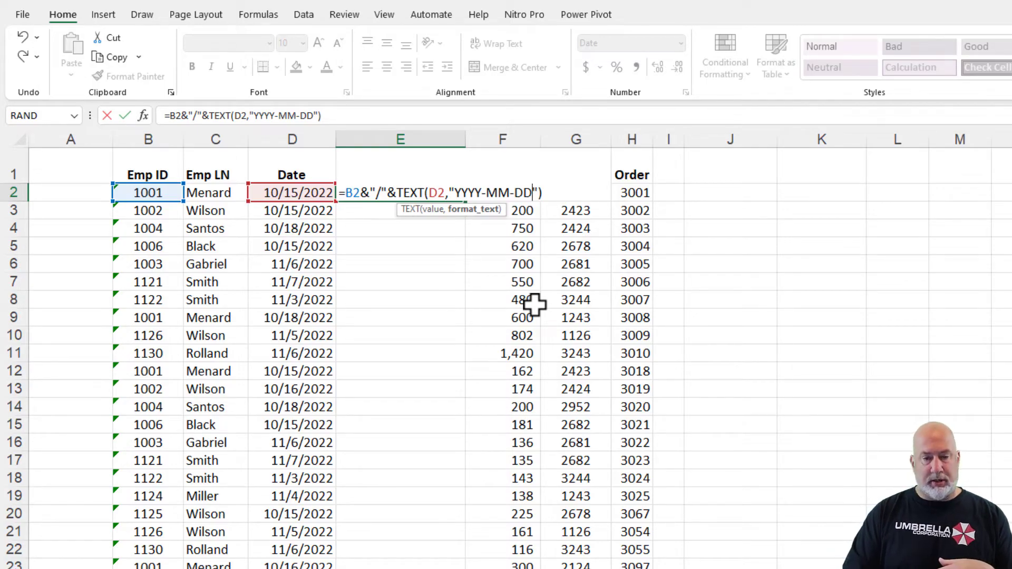
{"action": "key", "text": "ctrl+Return"}
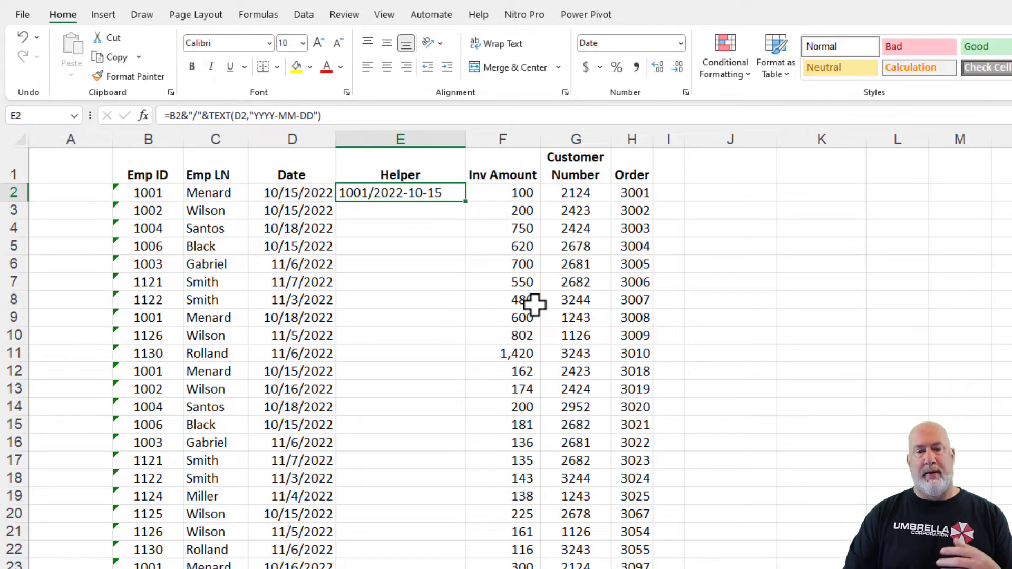
Fill the E2 formula down the Helper column through row 26 and narrow column E slightly.
{"action": "double_click", "coordinate": [468, 202]}
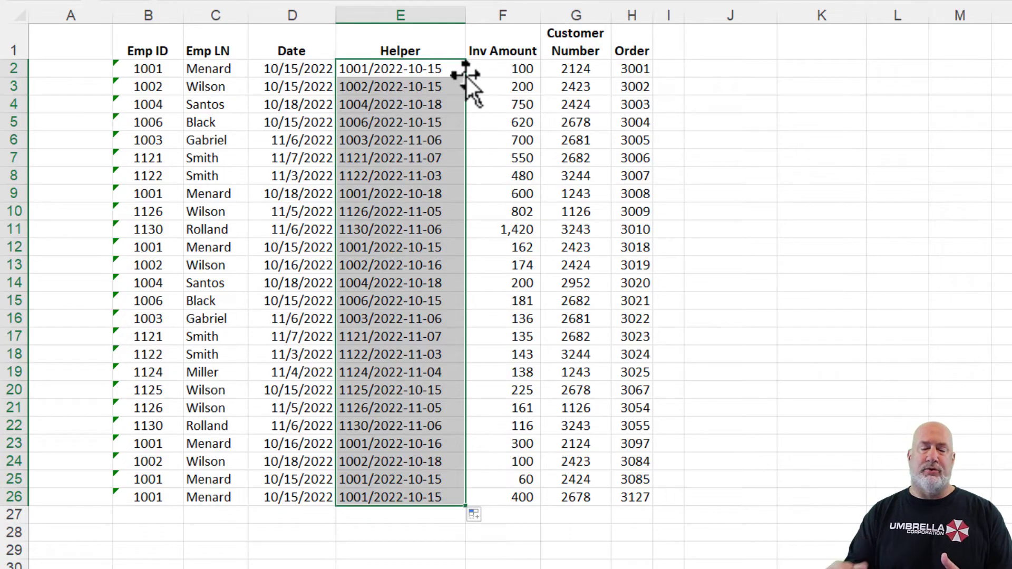
{"action": "left_click", "coordinate": [420, 87]}
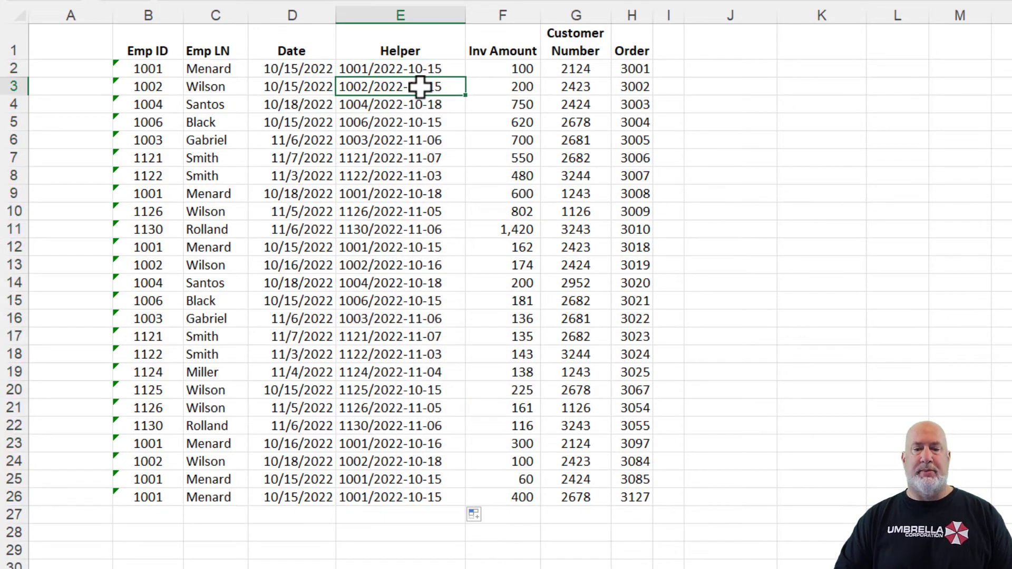
{"action": "left_click", "coordinate": [414, 70]}
{"action": "left_click_drag", "start_coordinate": [463, 17], "coordinate": [457, 18]}
Filter the invoice list by the value of the employee ID in cell B2.
{"action": "left_click", "coordinate": [217, 85]}
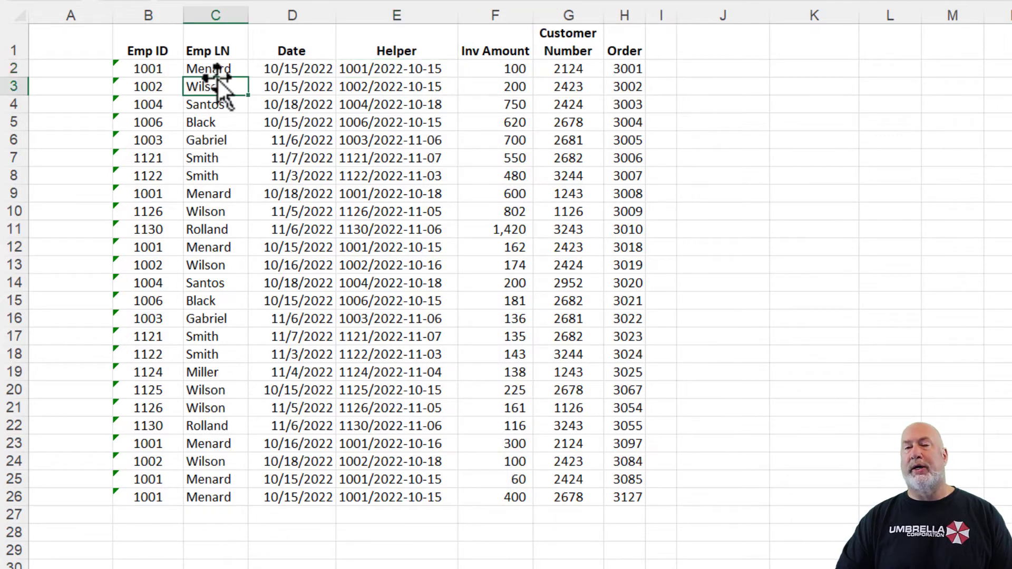
{"action": "left_click", "coordinate": [215, 69]}
{"action": "left_click", "coordinate": [165, 72]}
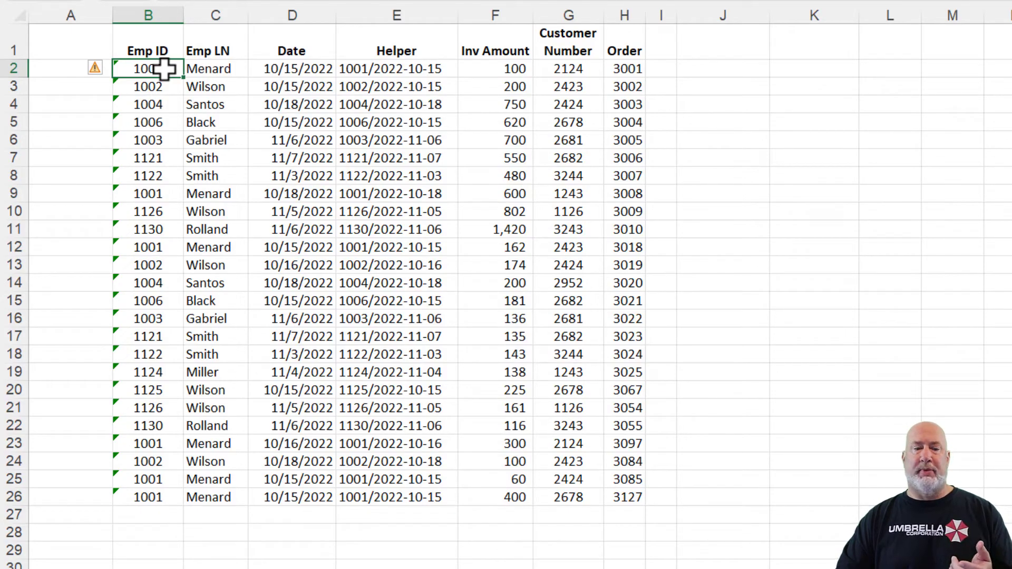
{"action": "right_click", "coordinate": [165, 69]}
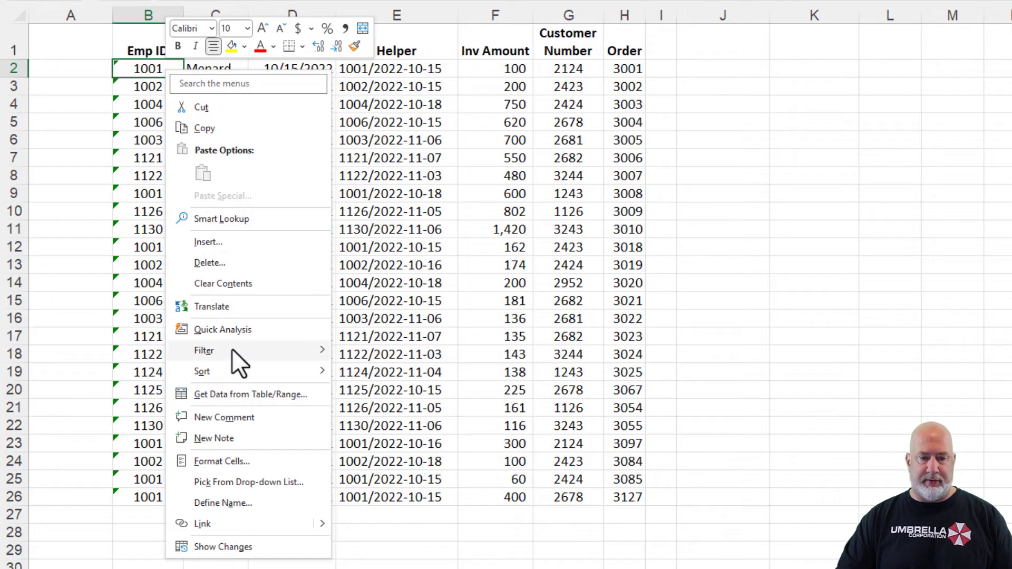
{"action": "mouse_move", "coordinate": [232, 349]}
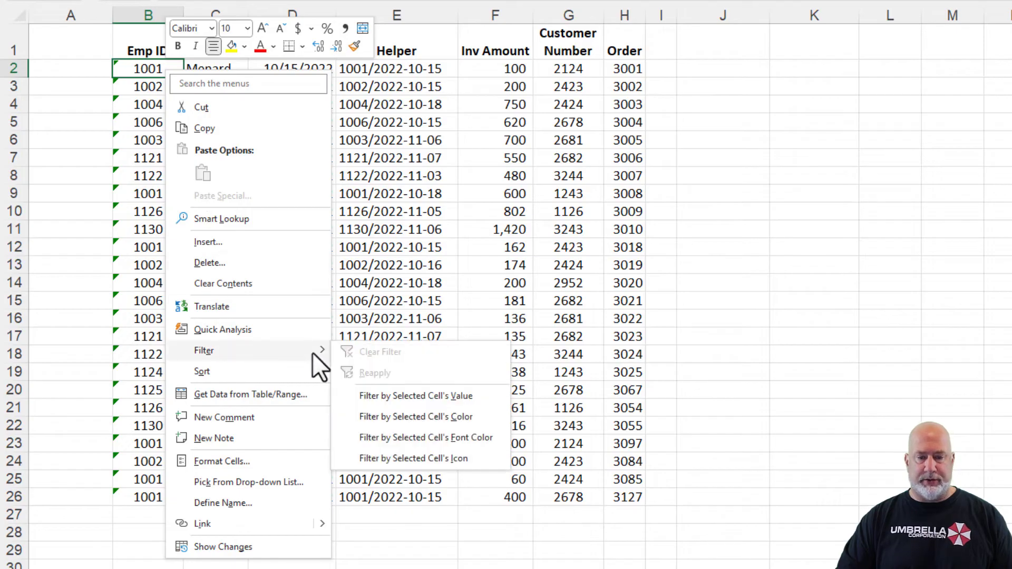
{"action": "left_click", "coordinate": [402, 396]}
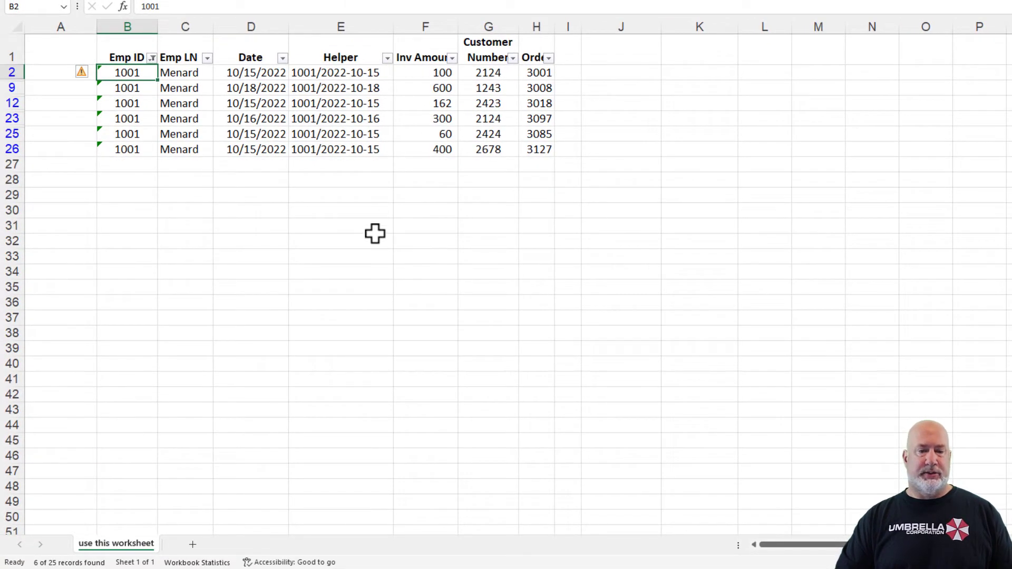
Check the combined invoice amount for 10/15/2022 by selecting F26, F25, F12 and F2 together.
{"action": "left_click", "coordinate": [429, 149]}
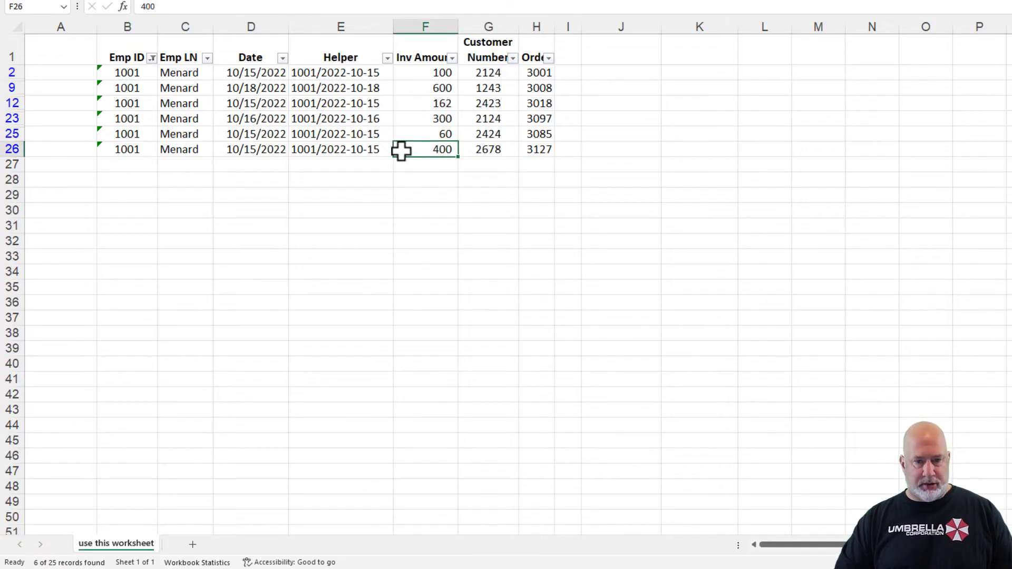
{"action": "left_click", "coordinate": [425, 136], "text": "ctrl"}
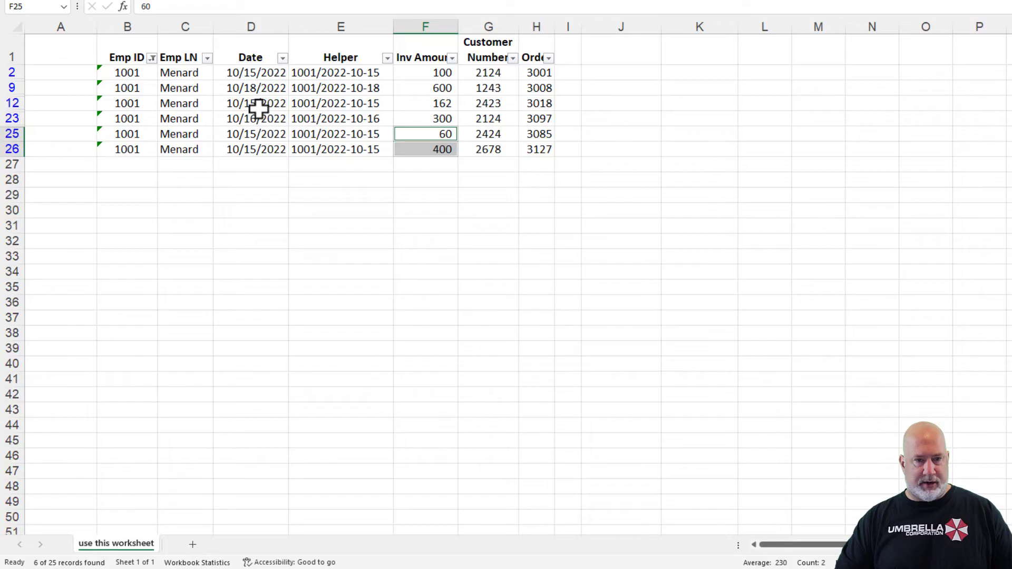
{"action": "left_click", "coordinate": [410, 104], "text": "ctrl"}
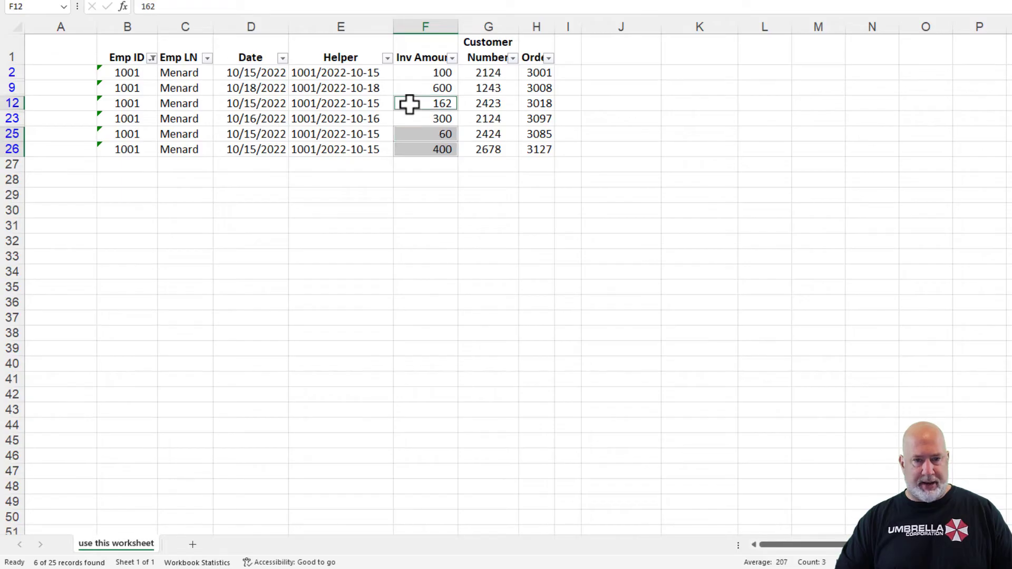
{"action": "left_click", "coordinate": [418, 74], "text": "ctrl"}
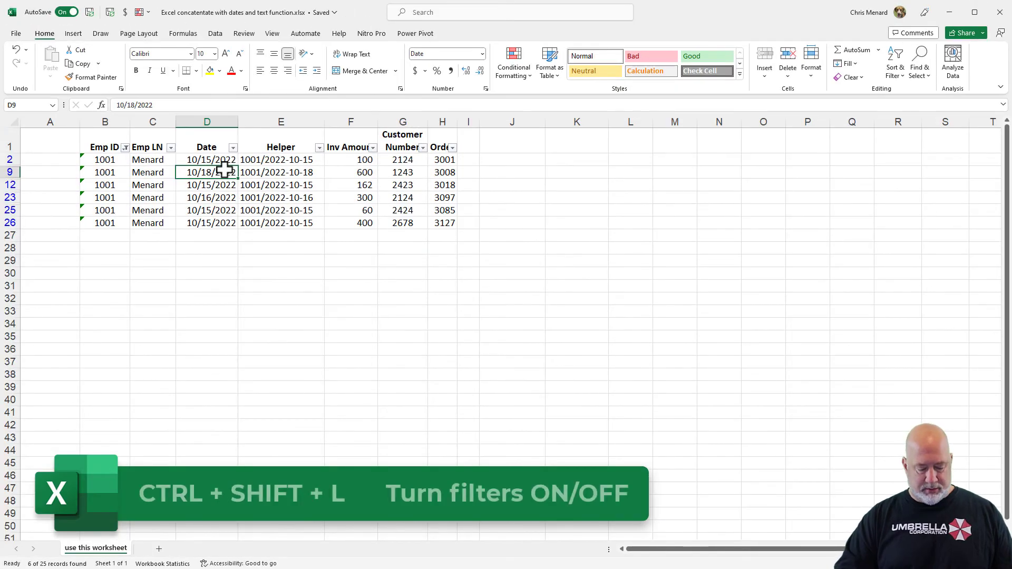
Turn off the filters on the invoice list so that all records are shown.
{"action": "key", "text": "ctrl+shift+l"}
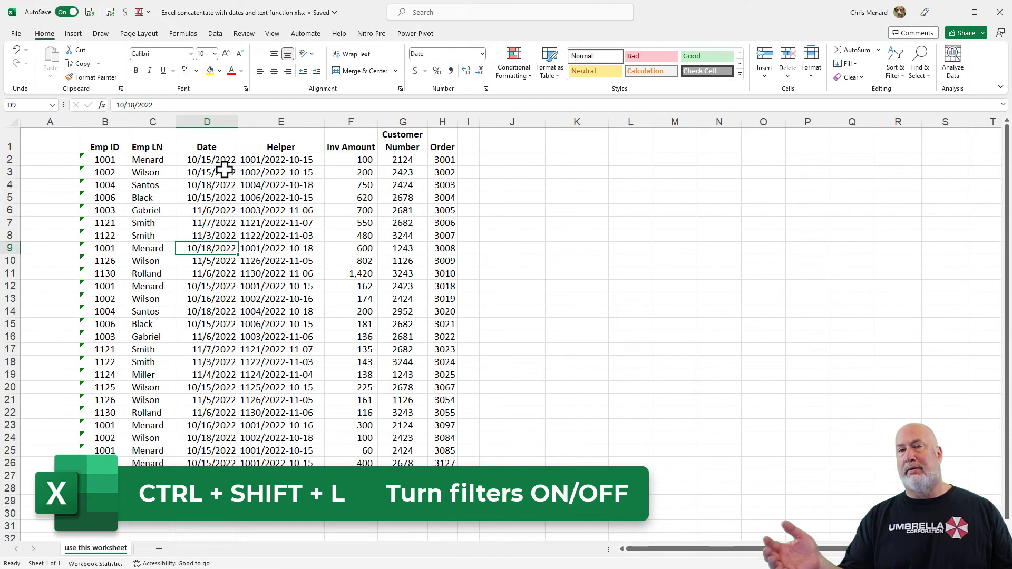
{"action": "key", "text": "ctrl+shift+l"}
{"action": "key", "text": "ctrl+shift+l"}
{"action": "key", "text": "ctrl+shift+l"}
{"action": "key", "text": "ctrl+shift+l"}
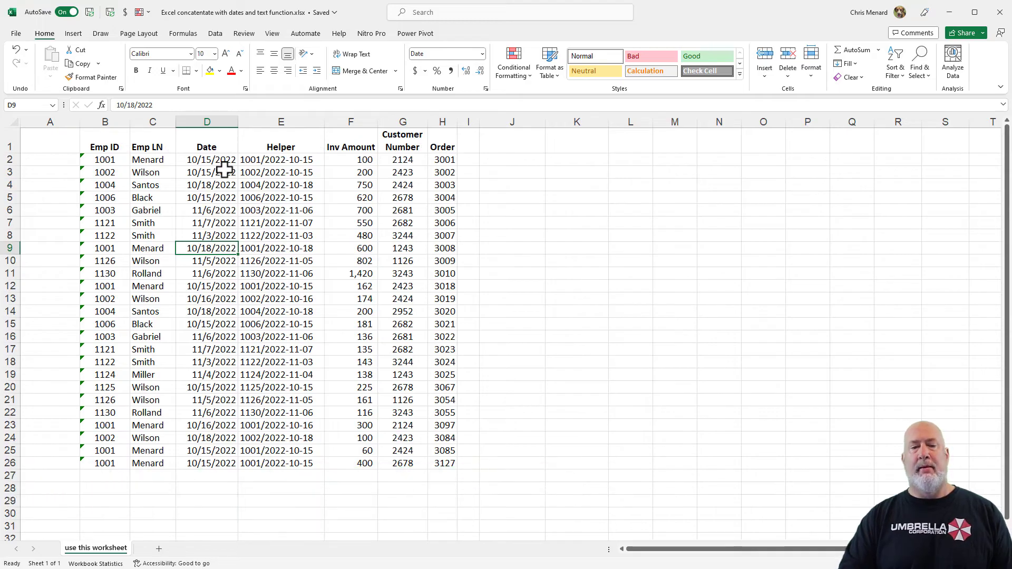
Create a PivotTable from the invoice list B1:H26 and place it on the existing worksheet at J3.
{"action": "left_click", "coordinate": [164, 169]}
{"action": "left_click", "coordinate": [158, 160]}
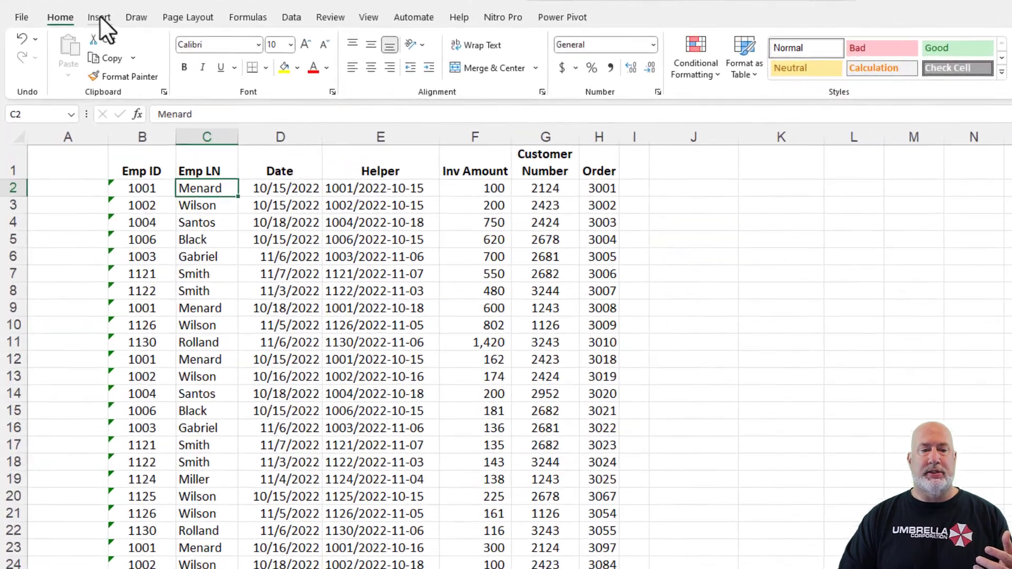
{"action": "left_click", "coordinate": [75, 32]}
{"action": "left_click", "coordinate": [29, 36]}
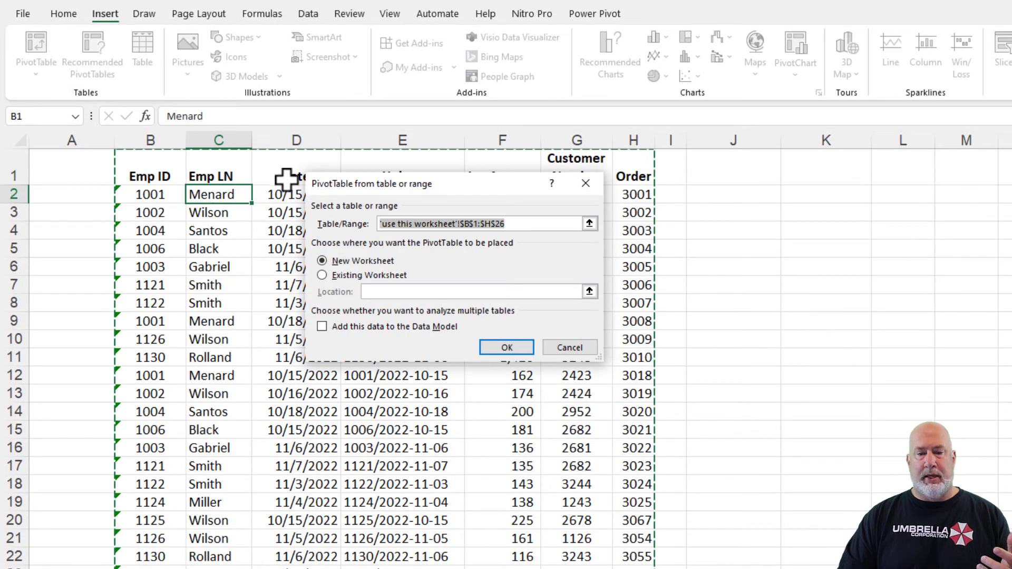
{"action": "left_click", "coordinate": [323, 275]}
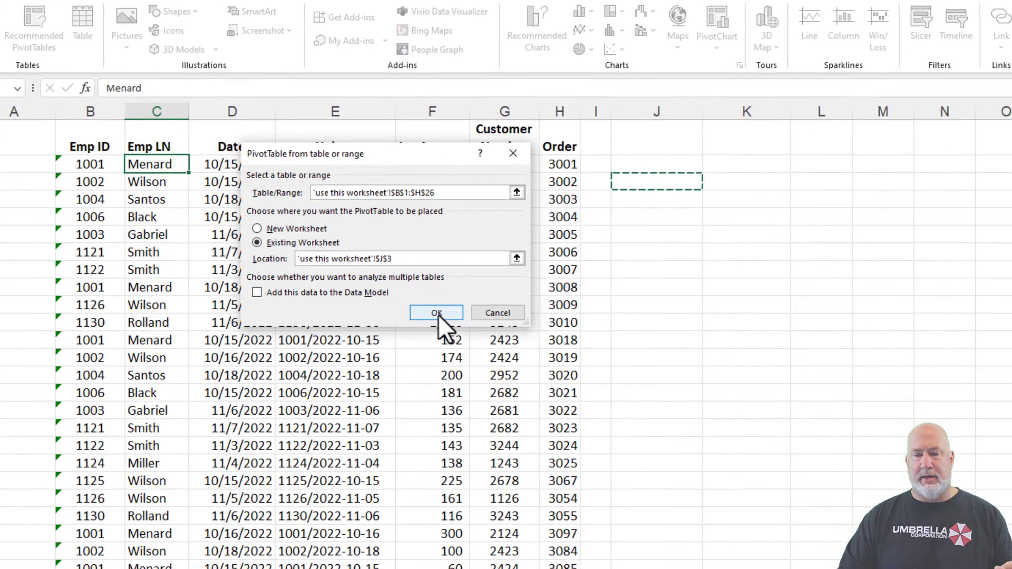
{"action": "left_click", "coordinate": [507, 347]}
Summarize Inv Amount by Helper in the PivotTable rows, and extract the records behind the first total in K4 to a new sheet.
{"action": "left_click_drag", "start_coordinate": [820, 136], "coordinate": [843, 460]}
{"action": "left_click_drag", "start_coordinate": [842, 152], "coordinate": [938, 456]}
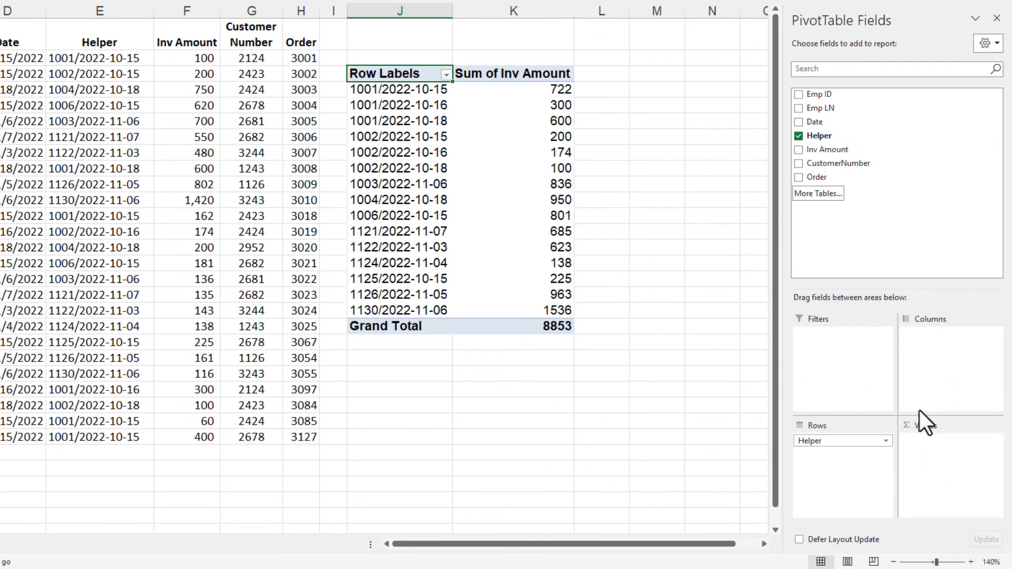
{"action": "left_click", "coordinate": [513, 92]}
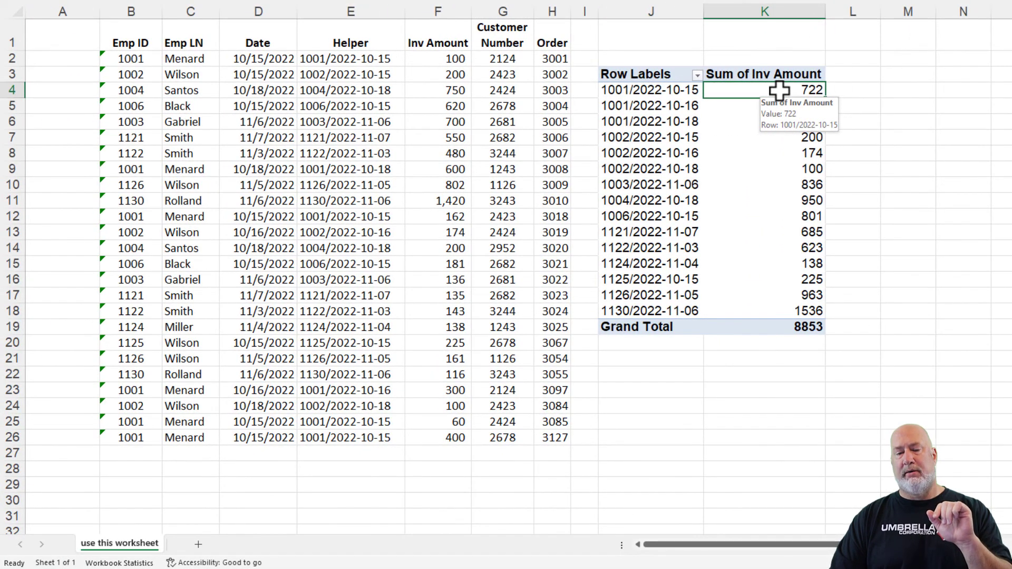
{"action": "double_click", "coordinate": [779, 90]}
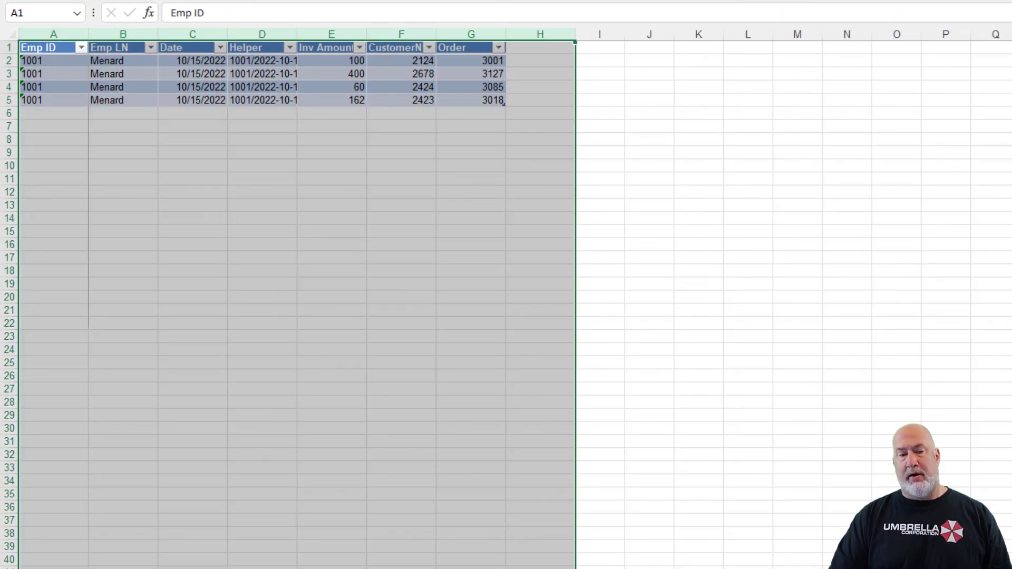